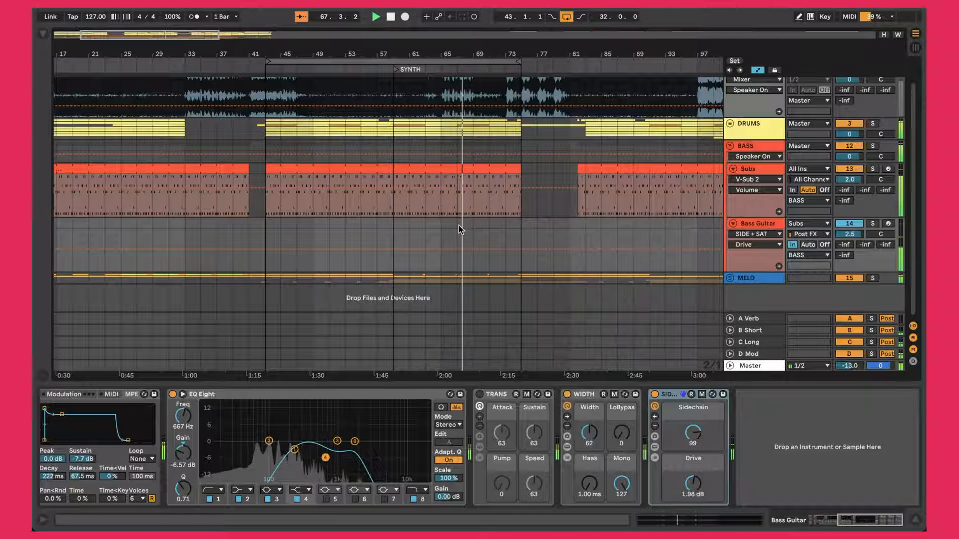
# Step: Go through the TRANS, WIDTH and SIDE + SAT racks in the Bass Guitar track's device chain
pyautogui.click(507, 397)
pyautogui.click(595, 398)
pyautogui.click(674, 398)
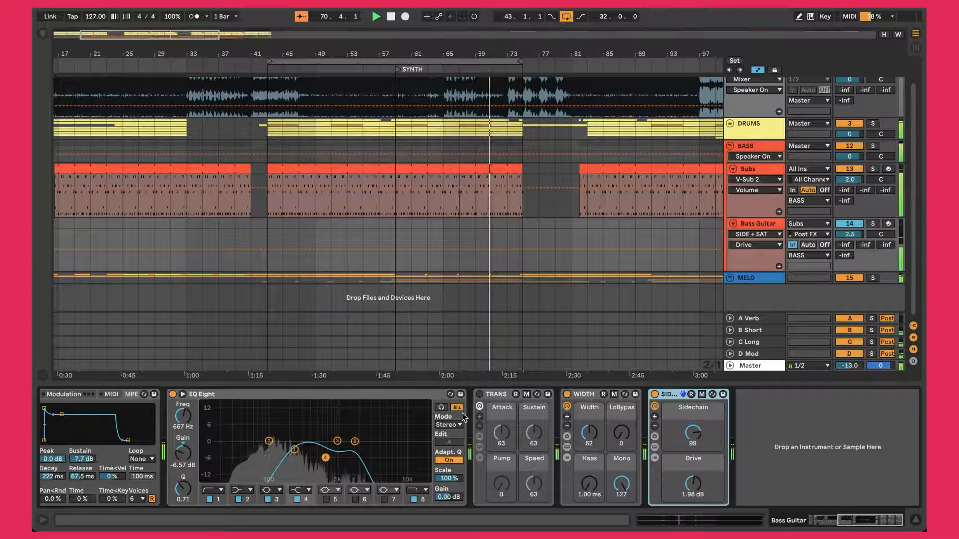
# Step: Collapse the BASS group and expand it again to show the Subs and Bass Guitar tracks
pyautogui.scroll(2, 374, 287)
pyautogui.hscroll(-2, 375, 287)
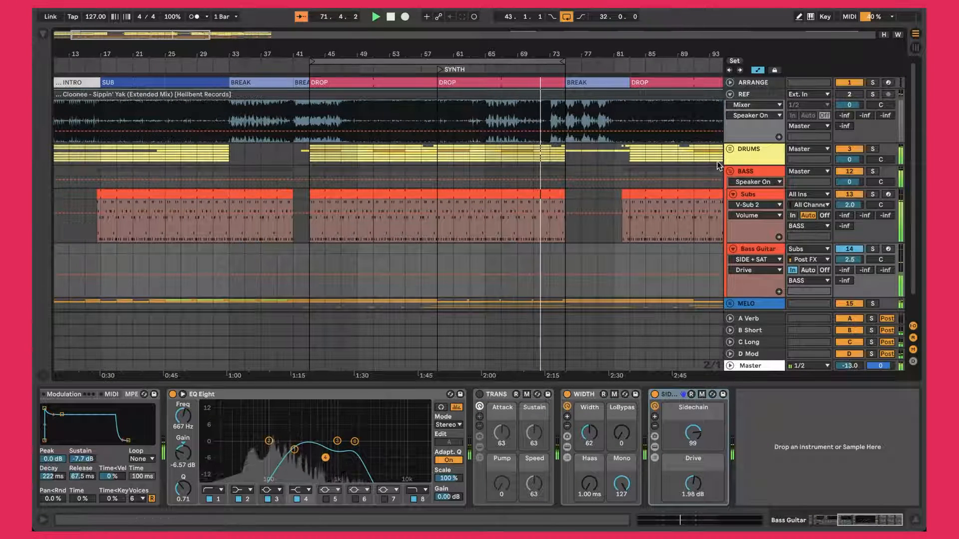
pyautogui.click(730, 171)
pyautogui.hscroll(-1, 556, 178)
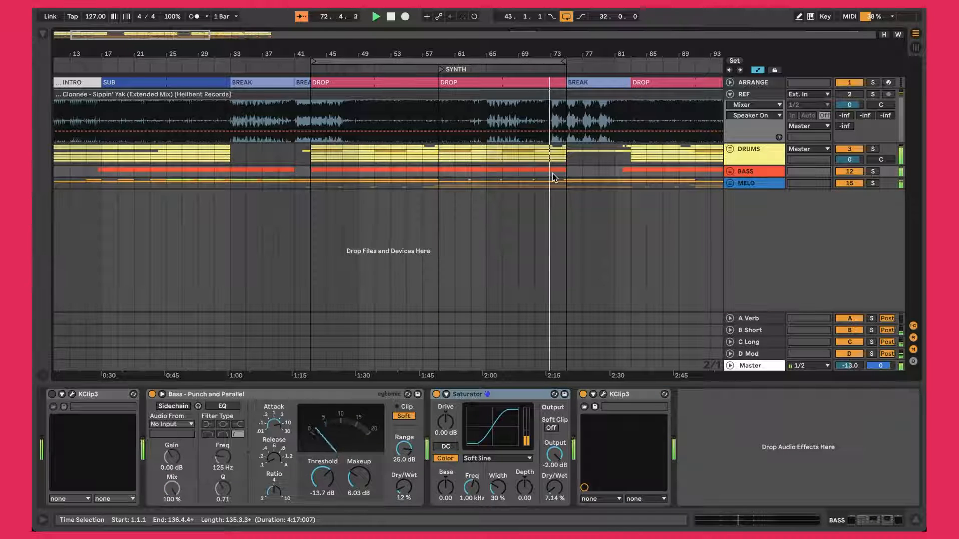
pyautogui.click(730, 171)
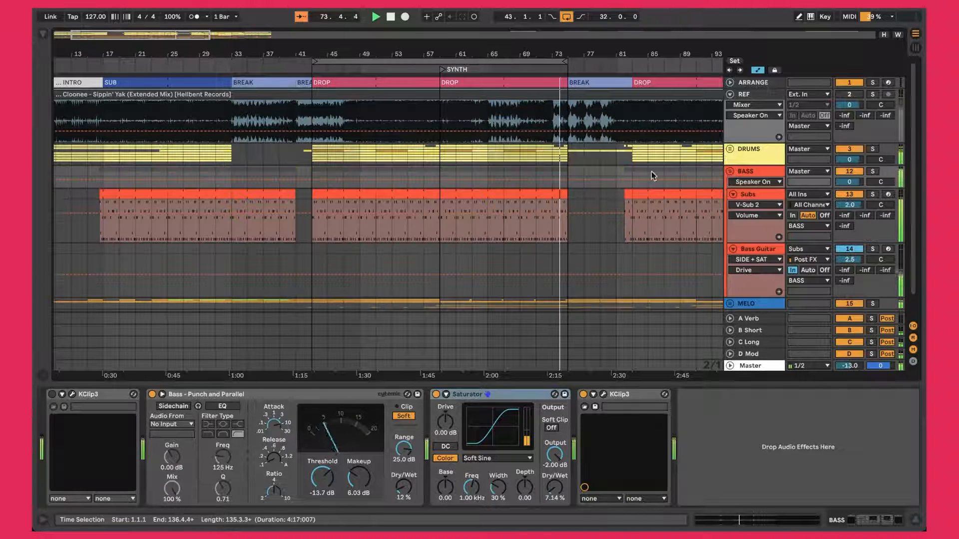
pyautogui.scroll(-2, 583, 176)
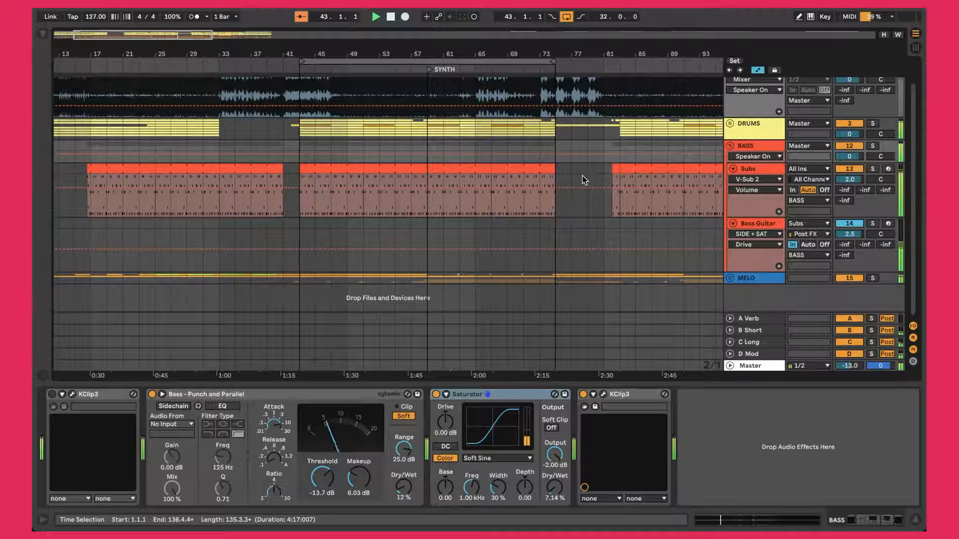
pyautogui.scroll(2, 582, 176)
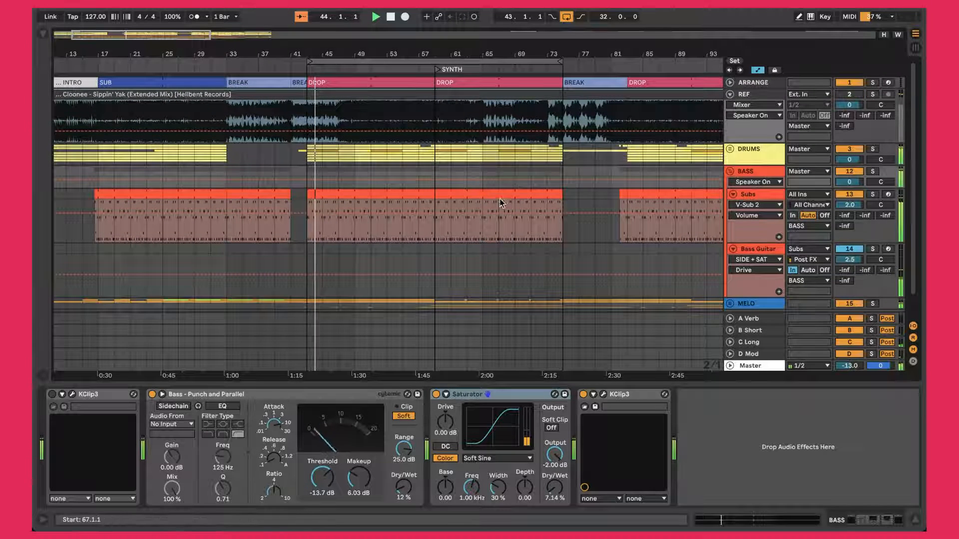
pyautogui.scroll(-2, 494, 194)
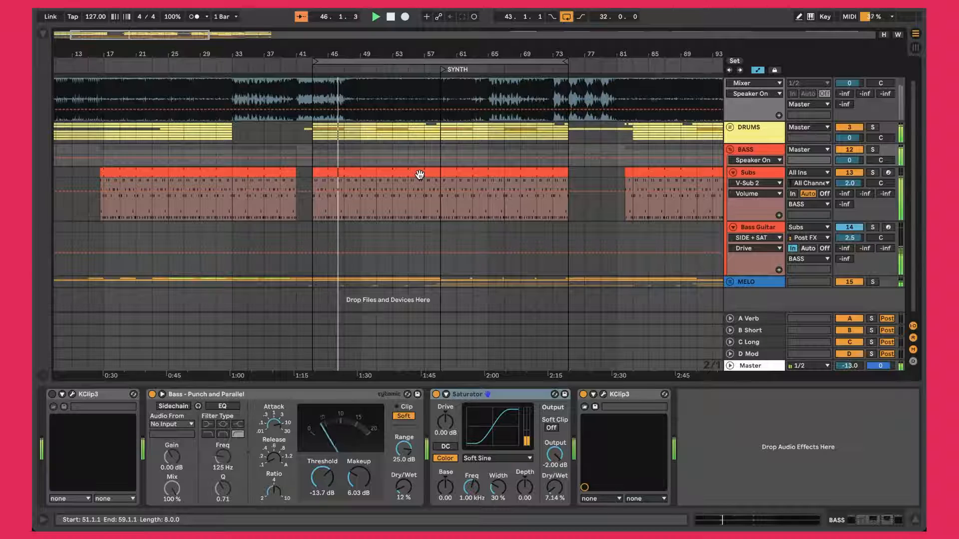
pyautogui.scroll(-1, 422, 183)
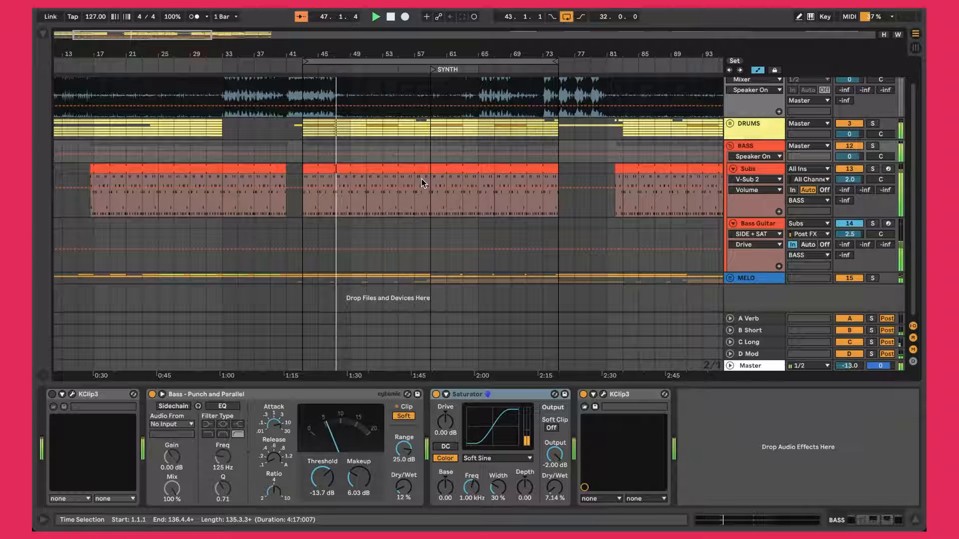
pyautogui.press('w')
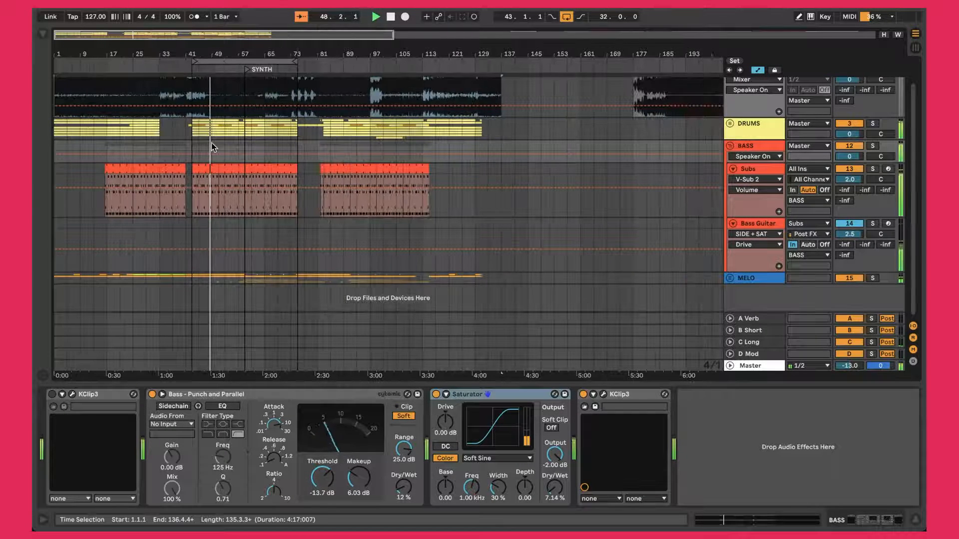
pyautogui.scroll(2, 211, 144)
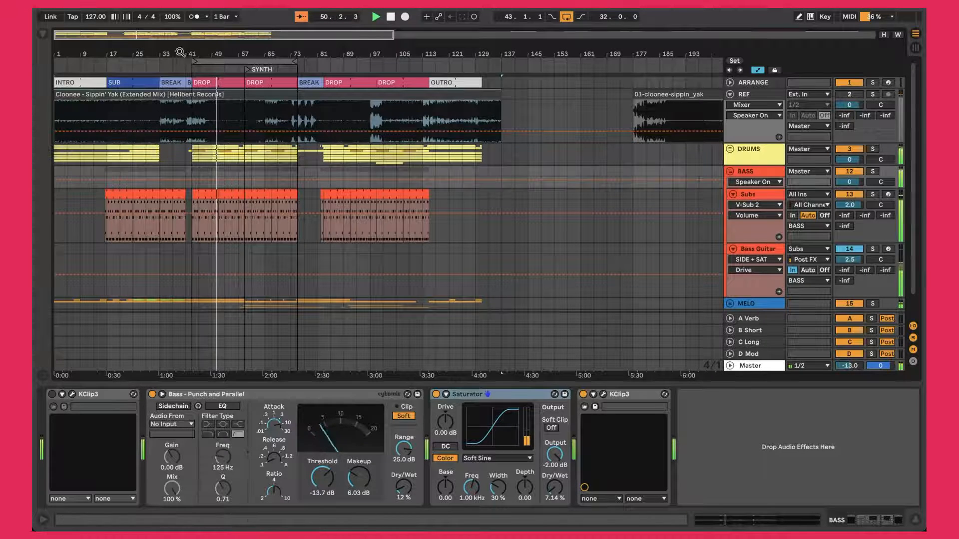
pyautogui.press('+')
pyautogui.press('+')
pyautogui.hscroll(-3, 388, 209)
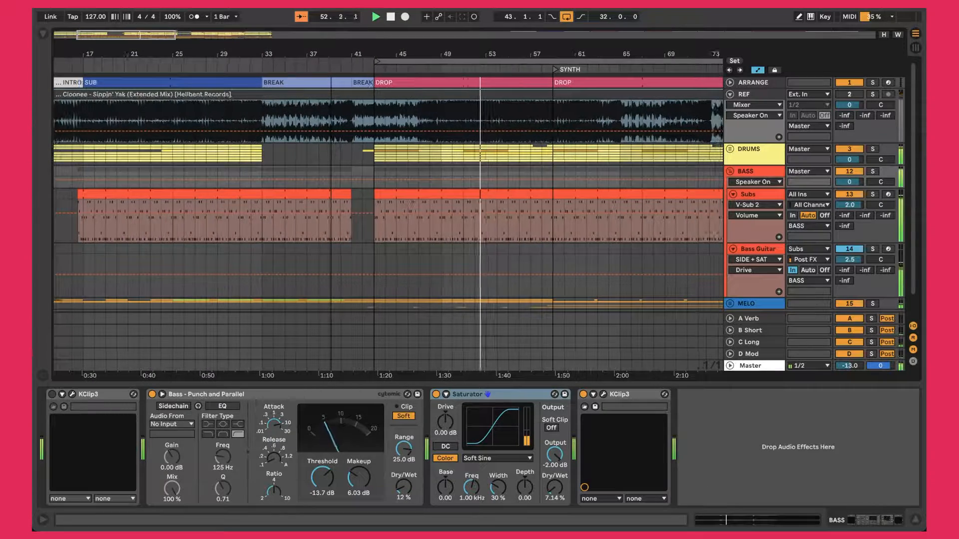
pyautogui.press('-')
pyautogui.press('-')
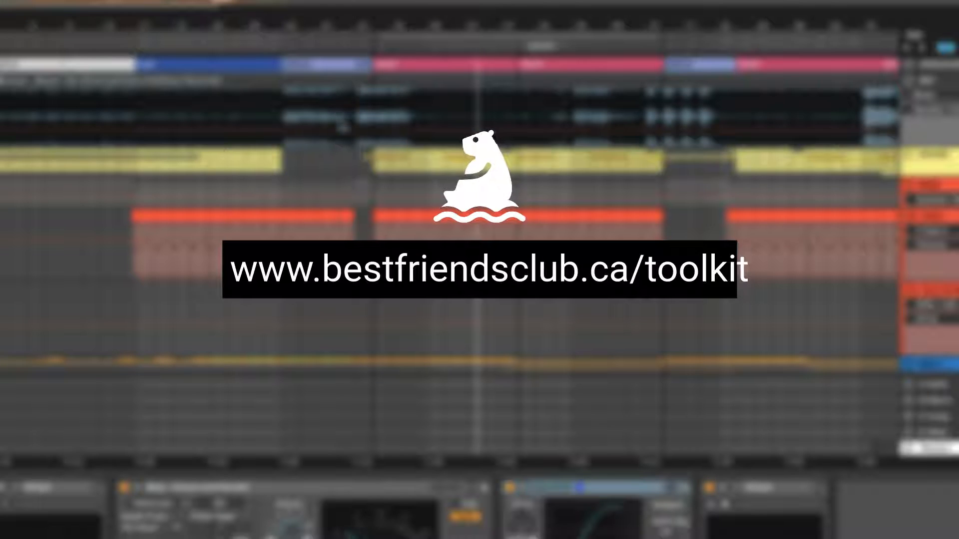
pyautogui.scroll(-2, 450, 239)
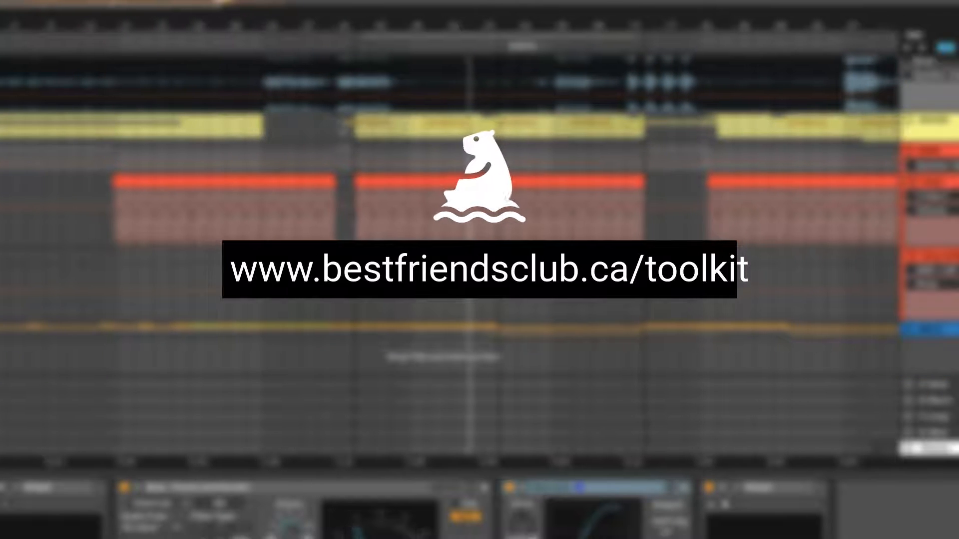
pyautogui.hscroll(1, 343, 125)
pyautogui.hscroll(-1, 343, 125)
pyautogui.scroll(2, 345, 125)
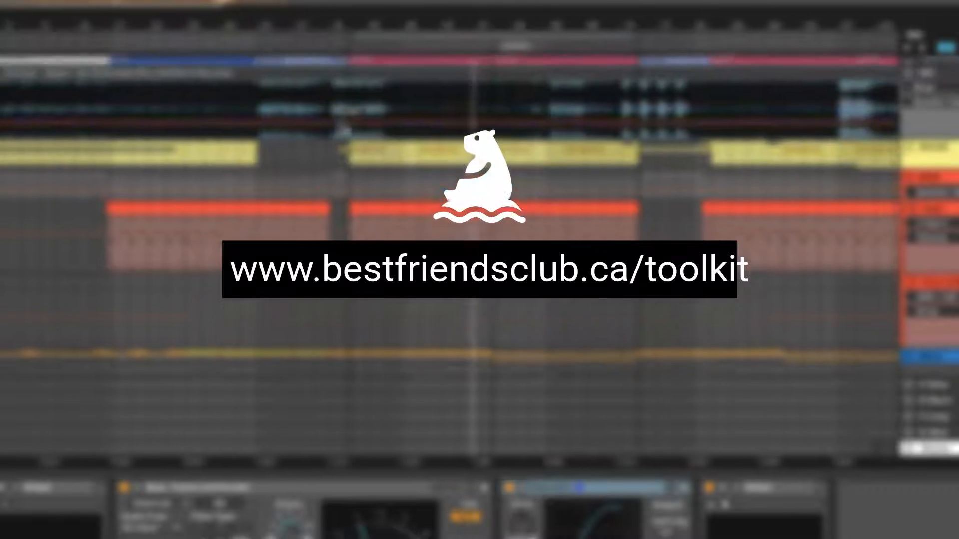
pyautogui.hscroll(4, 343, 126)
pyautogui.scroll(-2, 342, 128)
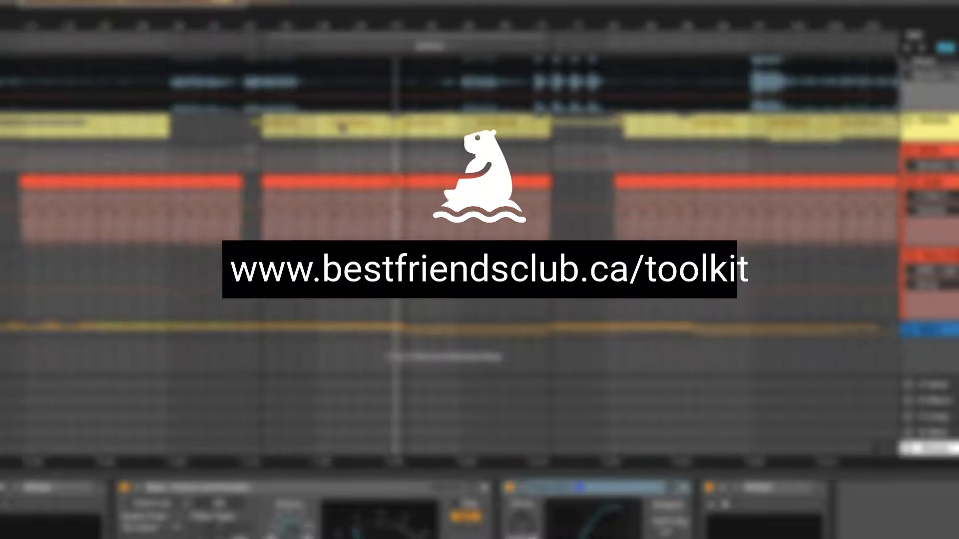
pyautogui.hscroll(3, 342, 127)
pyautogui.hscroll(2, 343, 128)
pyautogui.hscroll(-3, 343, 128)
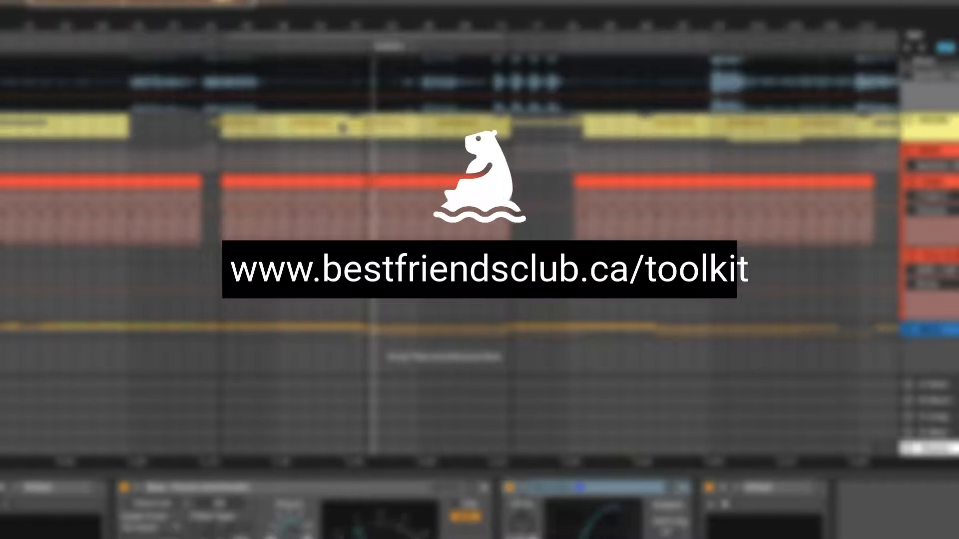
pyautogui.hscroll(-4, 342, 128)
pyautogui.scroll(1, 343, 127)
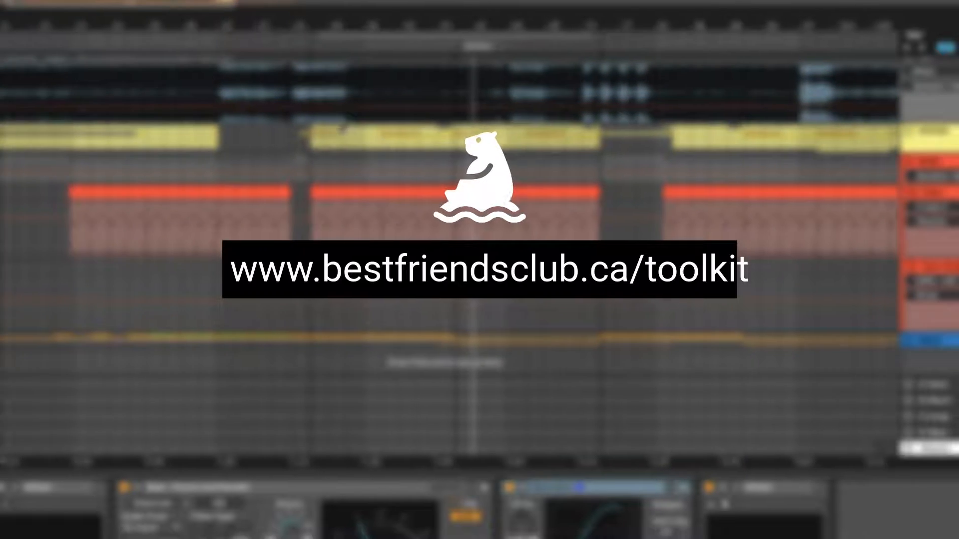
pyautogui.hscroll(-3, 343, 129)
pyautogui.scroll(1, 343, 131)
pyautogui.scroll(-1, 343, 131)
pyautogui.scroll(-1, 344, 131)
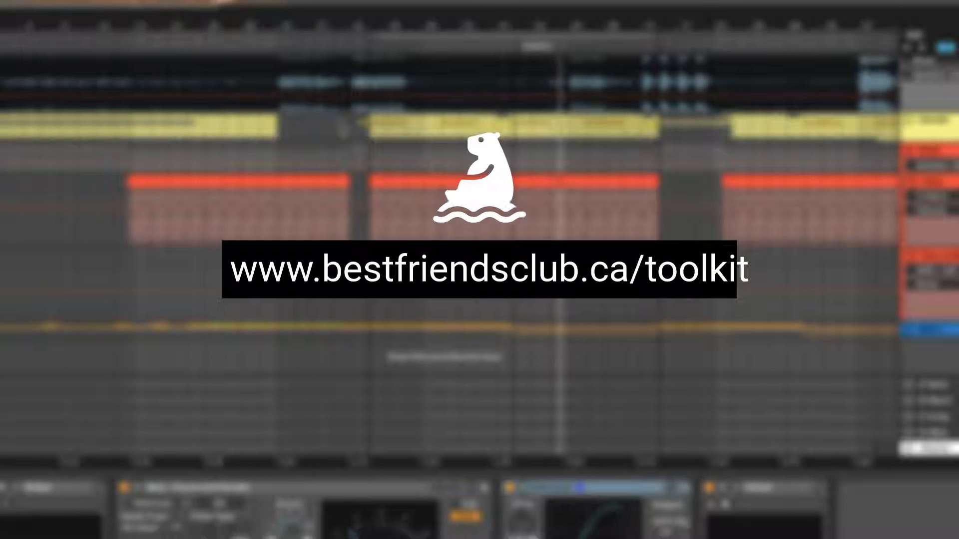
pyautogui.hscroll(2, 344, 130)
pyautogui.hscroll(2, 343, 127)
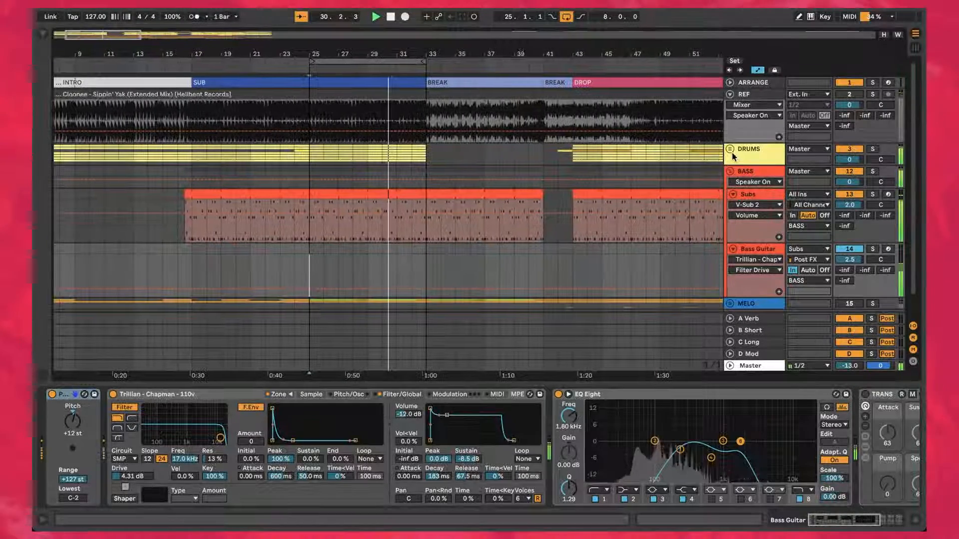
# Step: Mute the DRUMS group to hear the bass without drums, and unmute it again
pyautogui.click(848, 150)
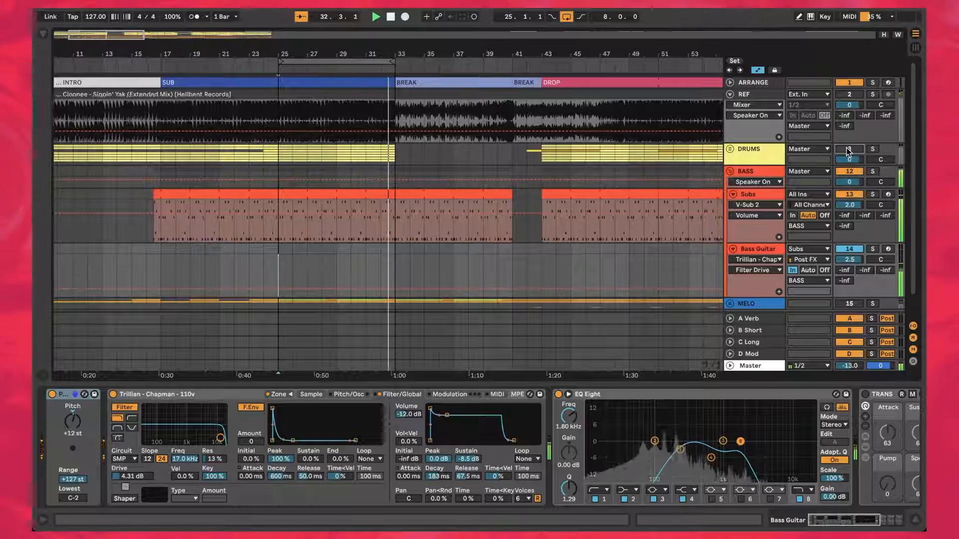
pyautogui.click(847, 150)
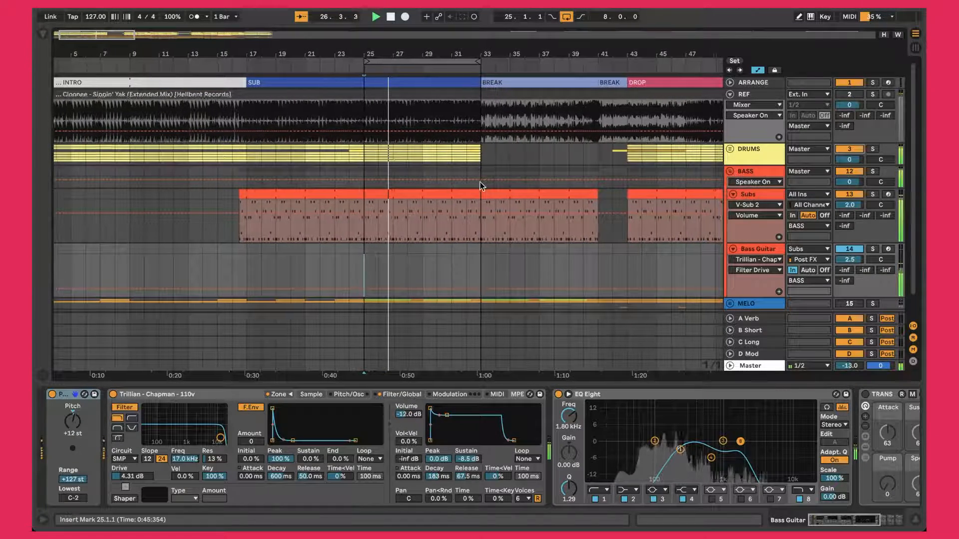
# Step: Open the Subs clip at bar 25 for note editing and select all notes in its first bar
pyautogui.click(415, 192)
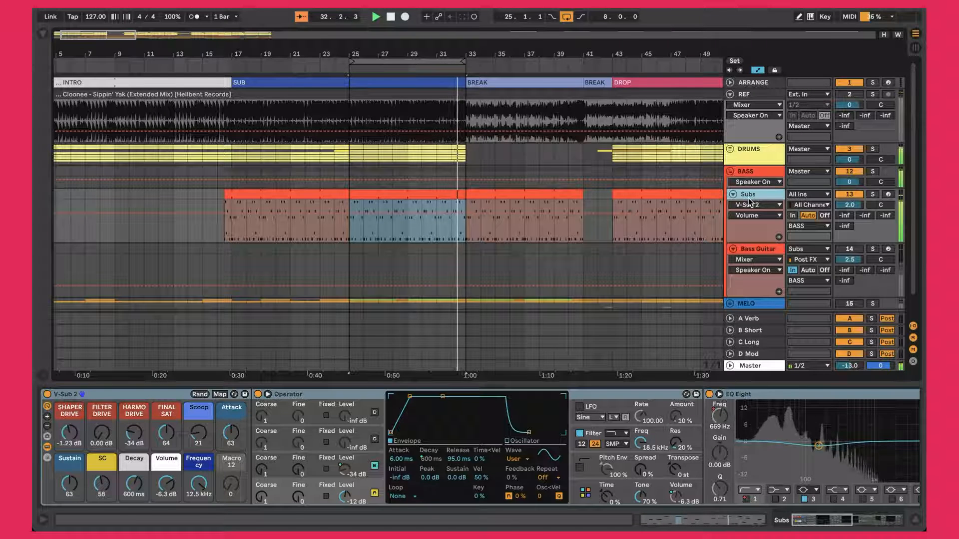
pyautogui.doubleClick(415, 194)
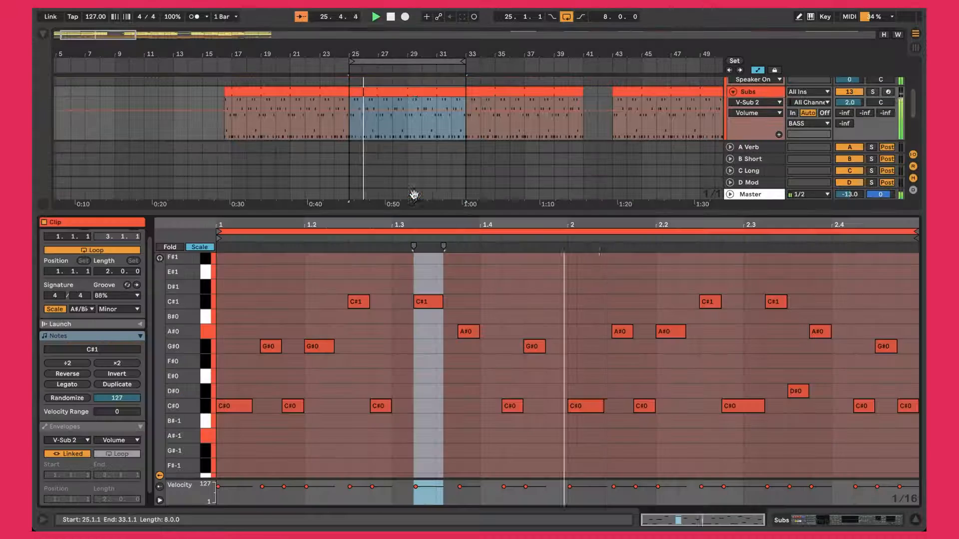
pyautogui.click(528, 275)
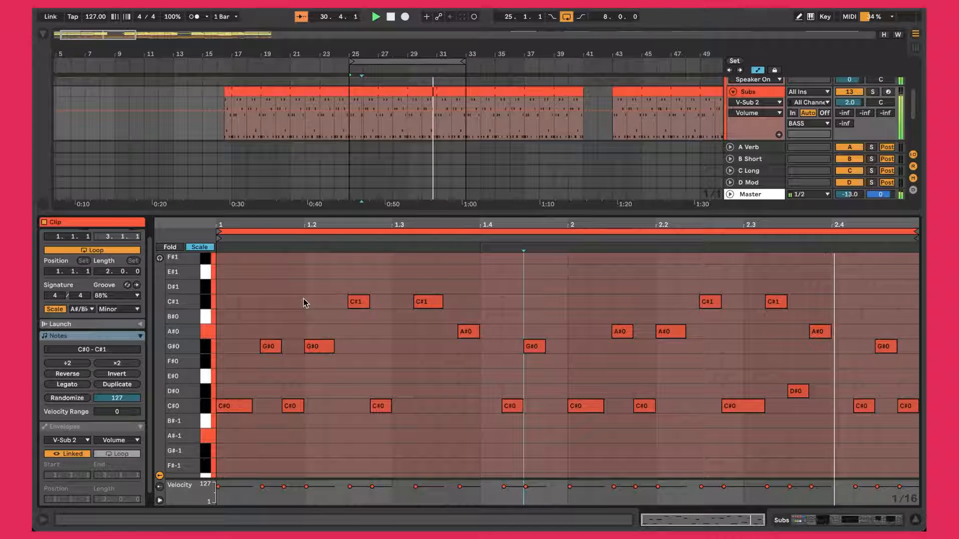
pyautogui.moveTo(223, 267); pyautogui.dragTo(562, 460)
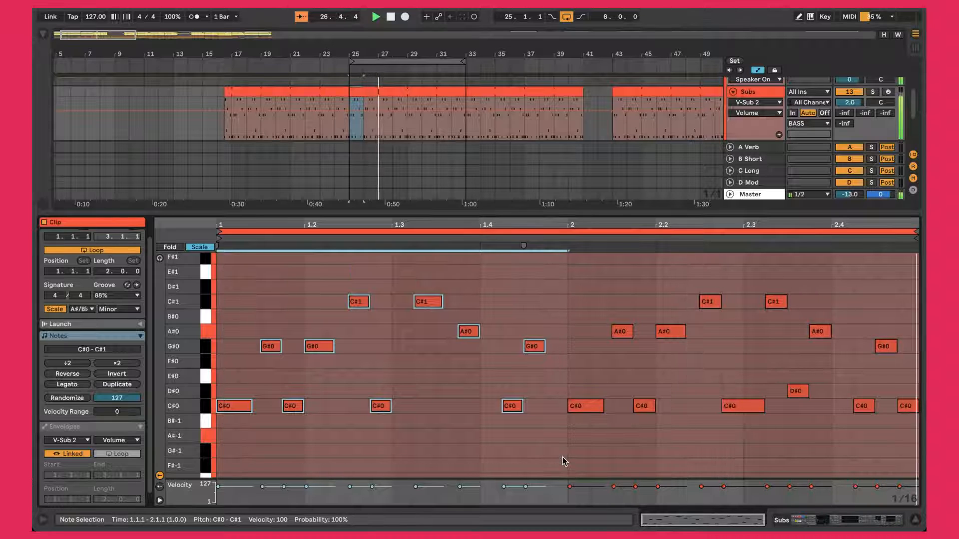
# Step: Close the note editor and alternately solo and unsolo the REF track to compare it with the mix
pyautogui.press('super+alt+l')
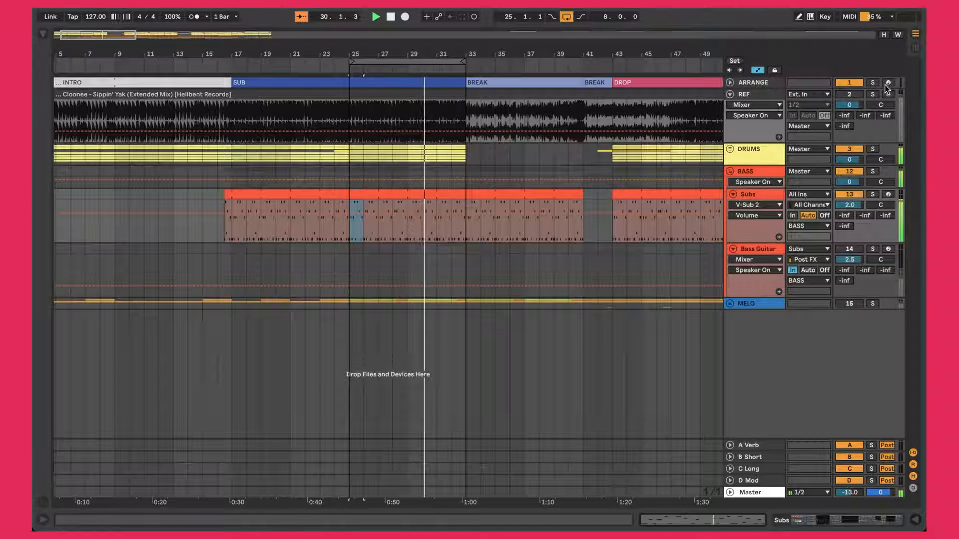
pyautogui.click(873, 94)
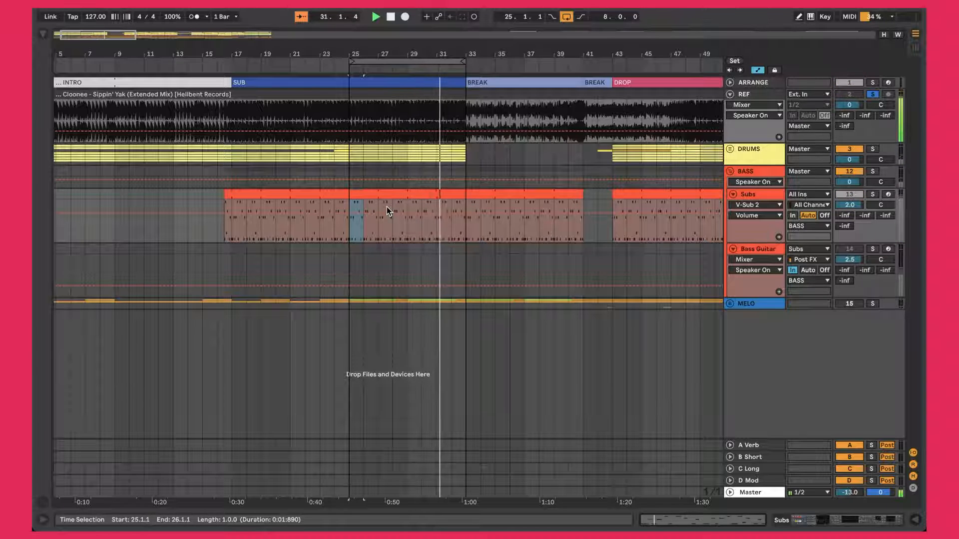
pyautogui.press('s')
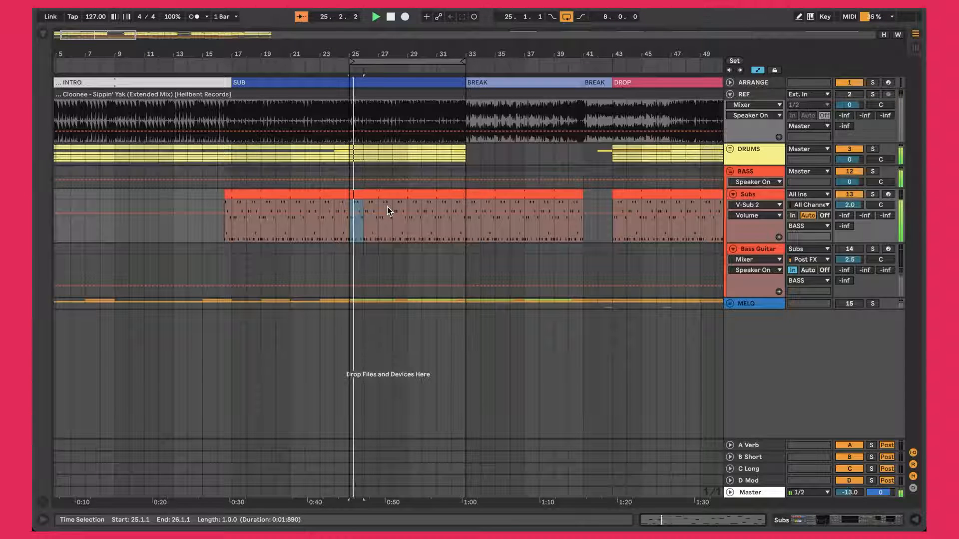
pyautogui.press('s')
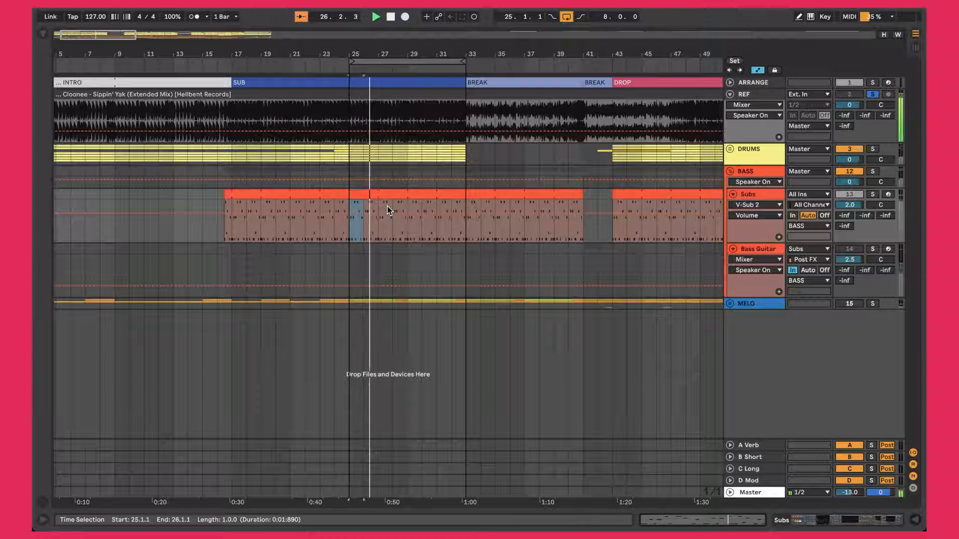
pyautogui.press('s')
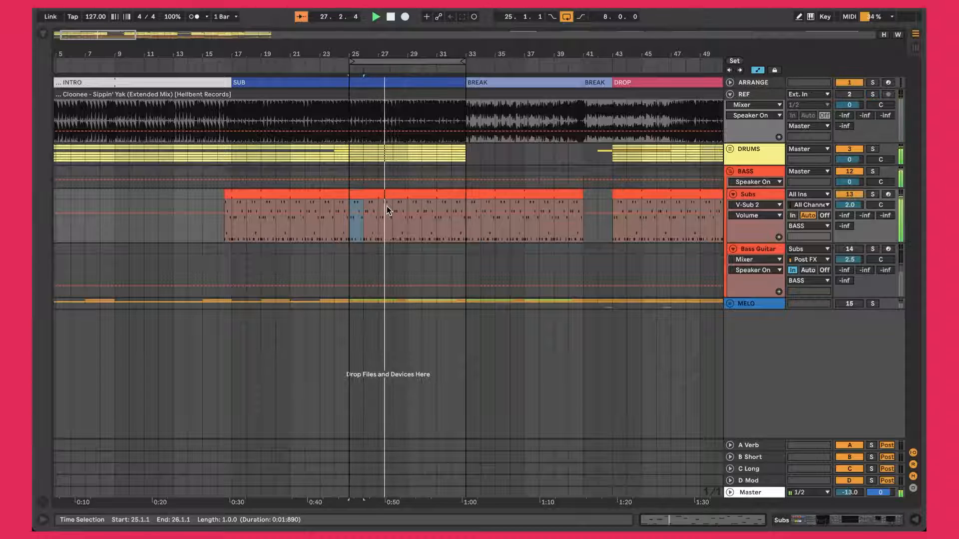
# Step: Reopen the Subs clip in a taller note editor and select all of its C#0 notes
pyautogui.doubleClick(387, 196)
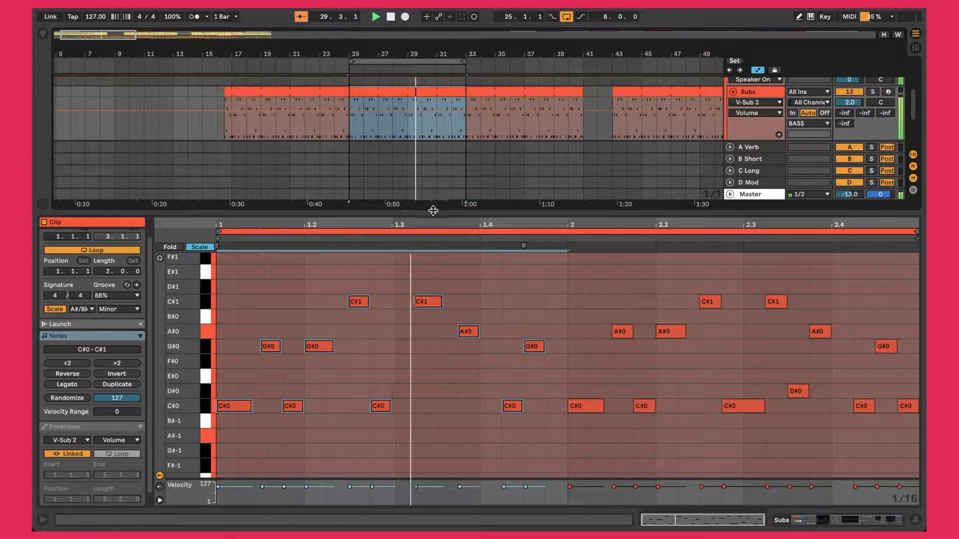
pyautogui.moveTo(431, 209); pyautogui.dragTo(432, 187)
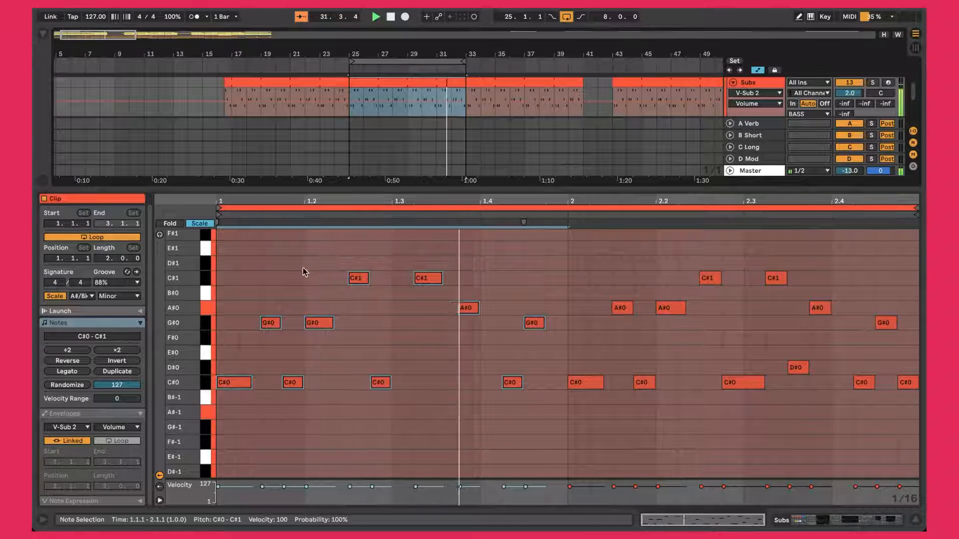
pyautogui.click(260, 300)
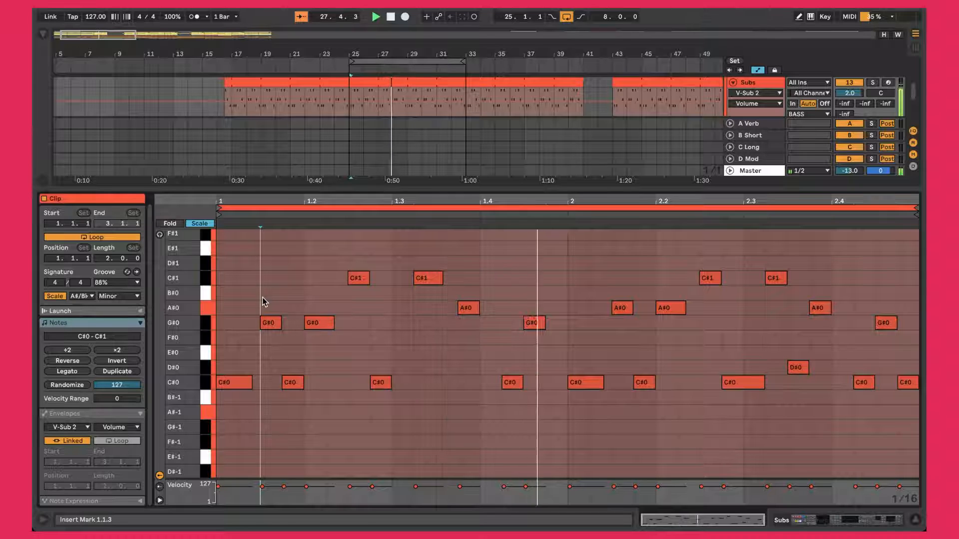
pyautogui.click(207, 383)
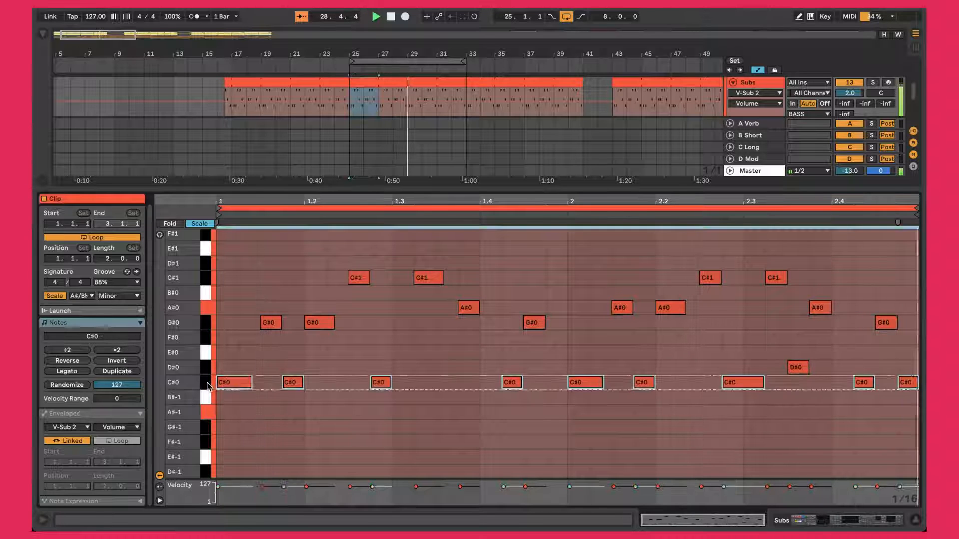
pyautogui.press('0')
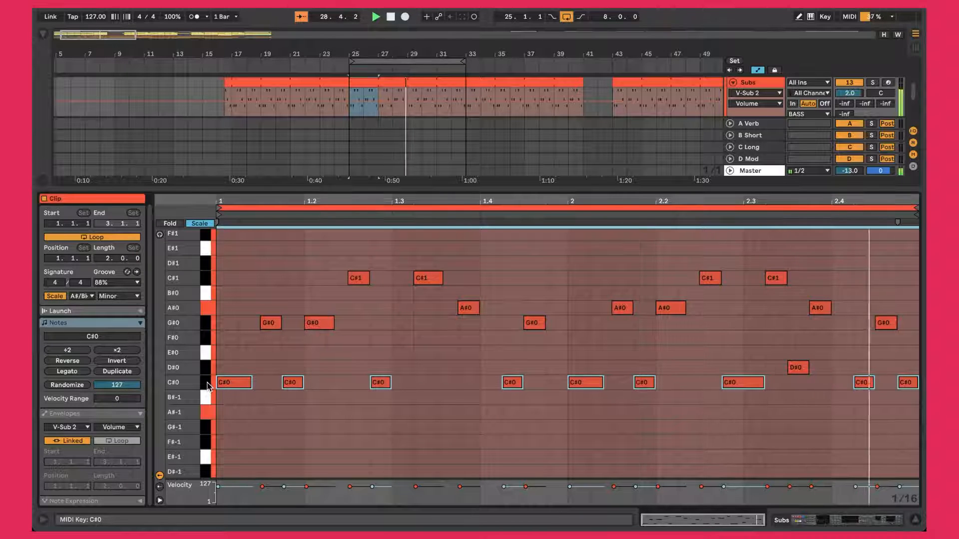
# Step: Close the Subs note editor and alternately show and hide the V-Sub 2 rack's devices to compare them with its macros
pyautogui.click(492, 443)
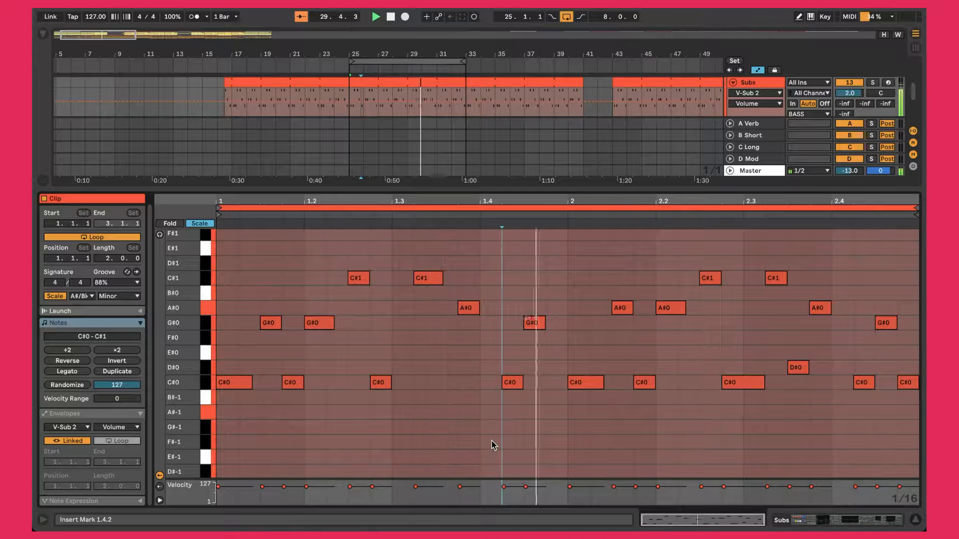
pyautogui.hotkey('shift', 'Tab')
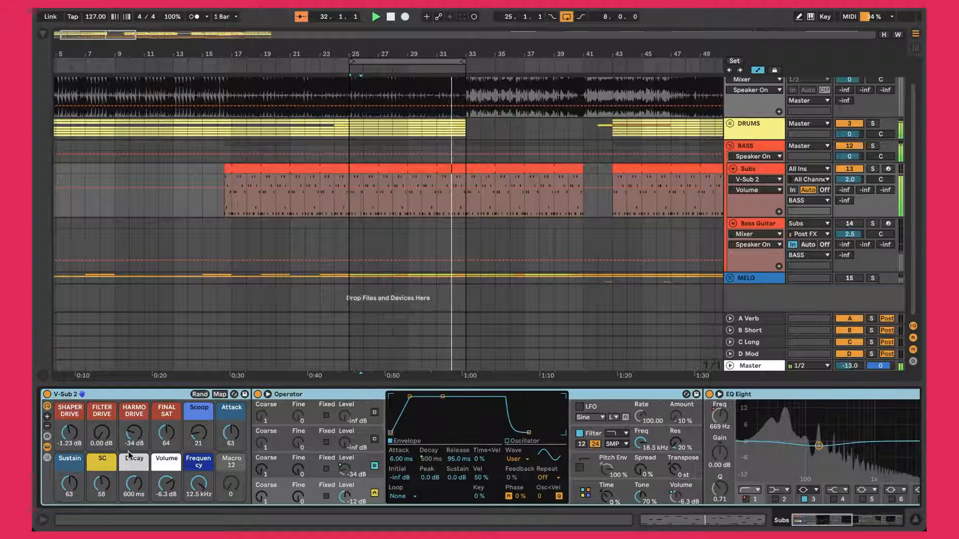
pyautogui.click(47, 447)
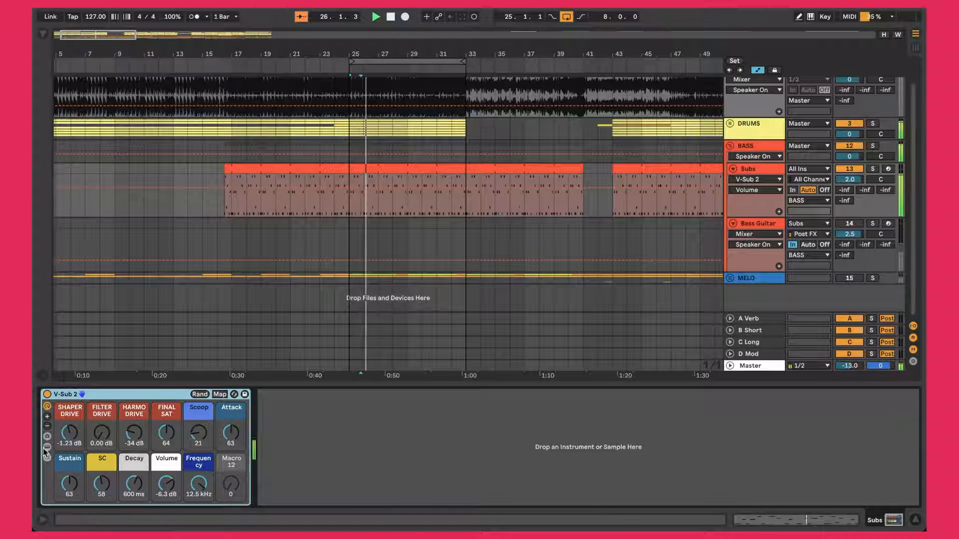
pyautogui.click(47, 448)
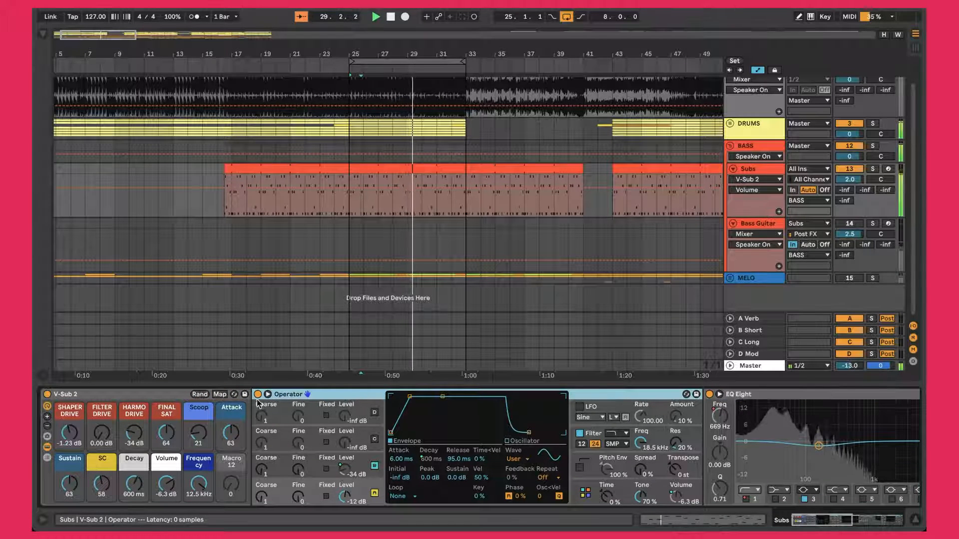
pyautogui.click(46, 448)
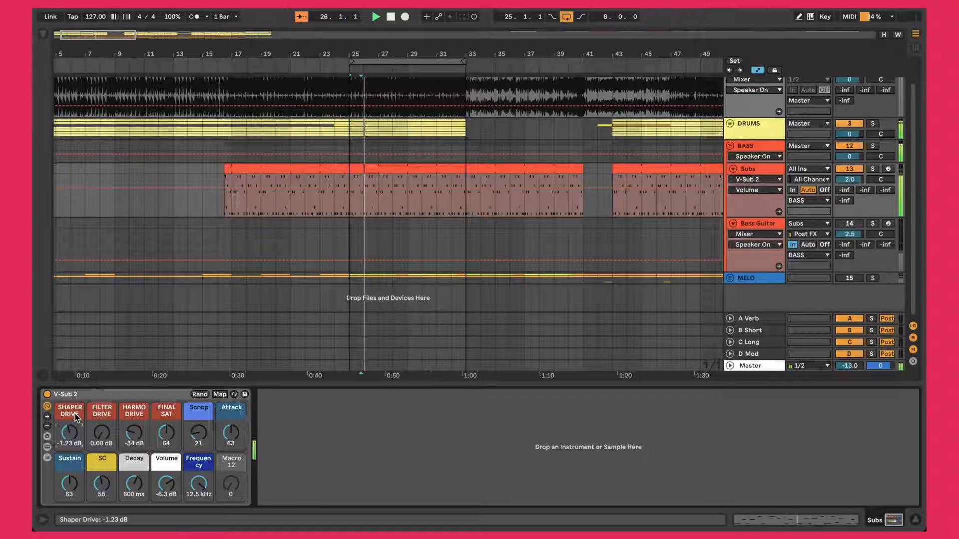
pyautogui.click(47, 447)
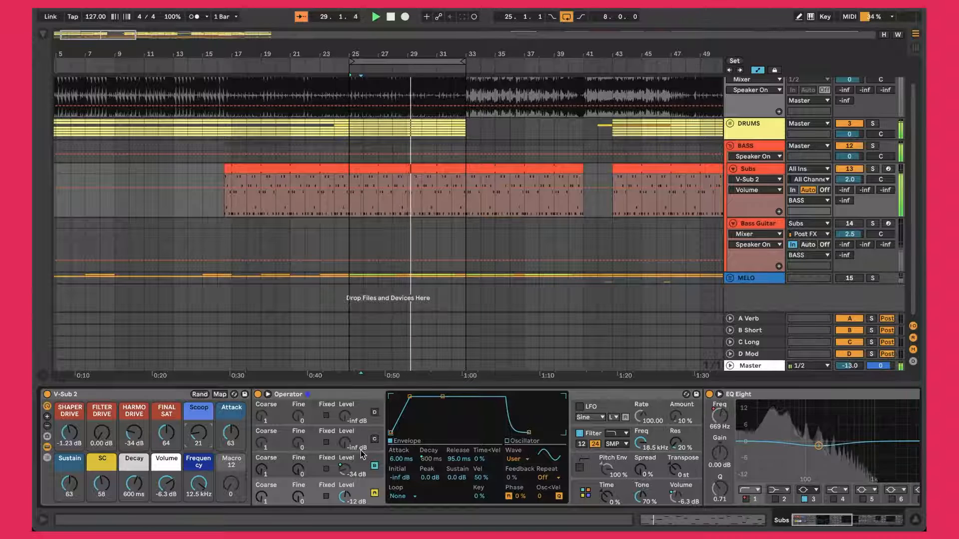
pyautogui.click(48, 447)
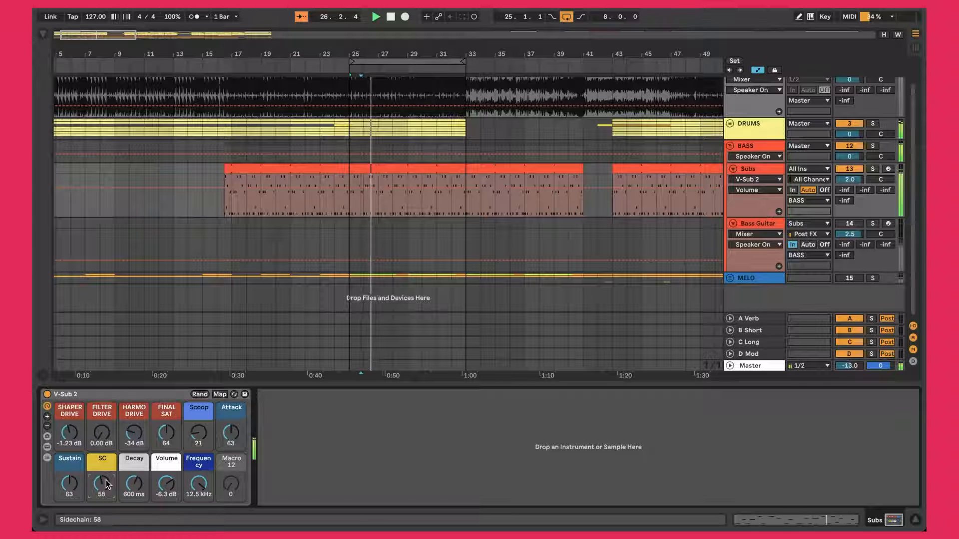
# Step: Examine the V-Sub 2 device chain and the devices inside its sidechain rack, and fold both racks back to their macros
pyautogui.click(47, 447)
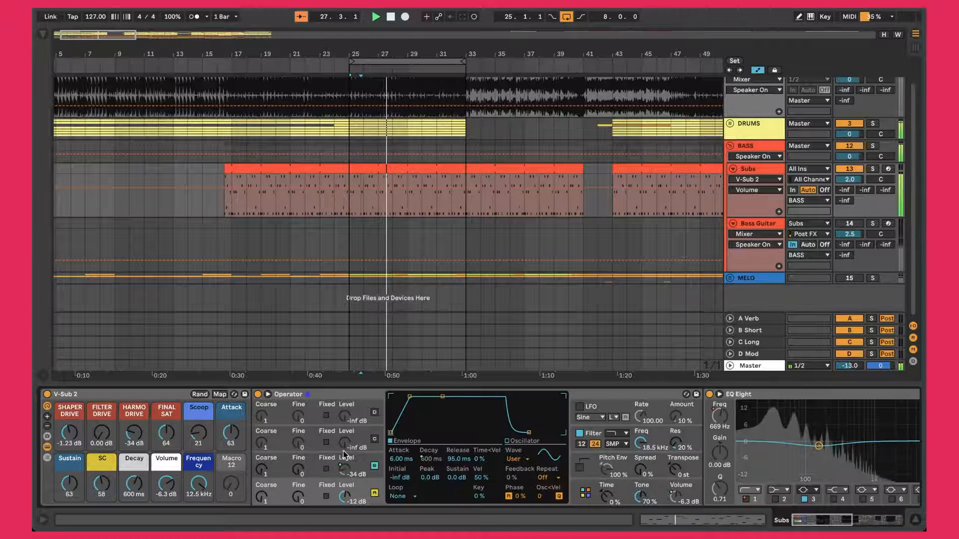
pyautogui.hscroll(10, 207, 451)
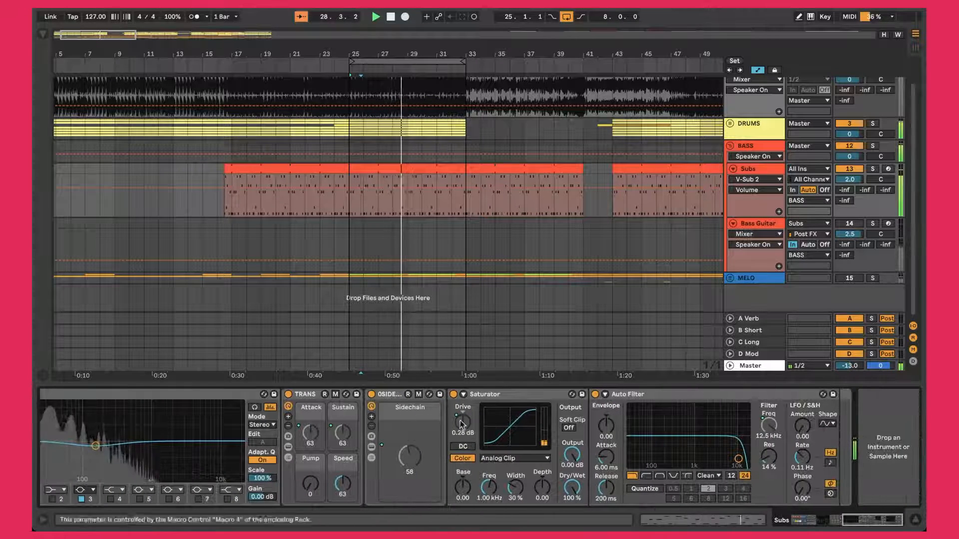
pyautogui.click(371, 447)
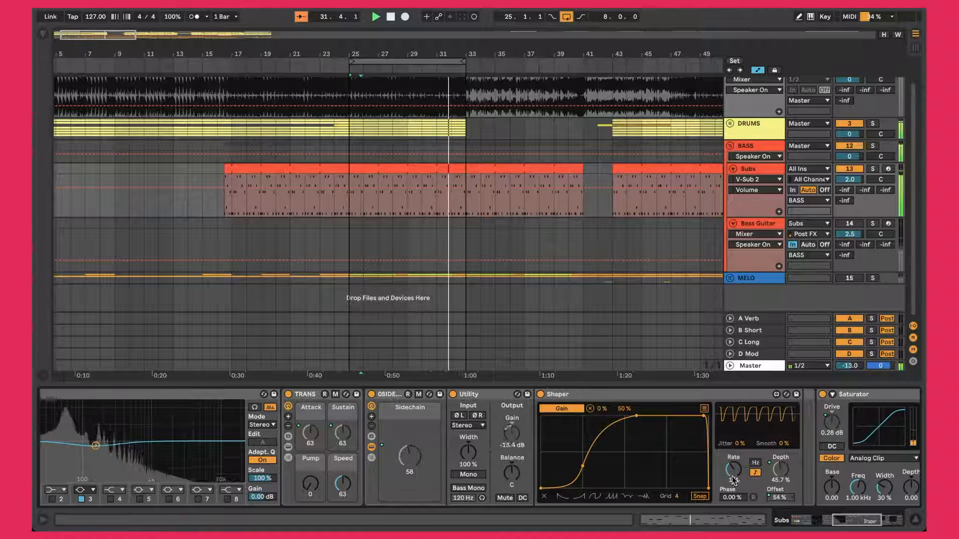
pyautogui.click(371, 447)
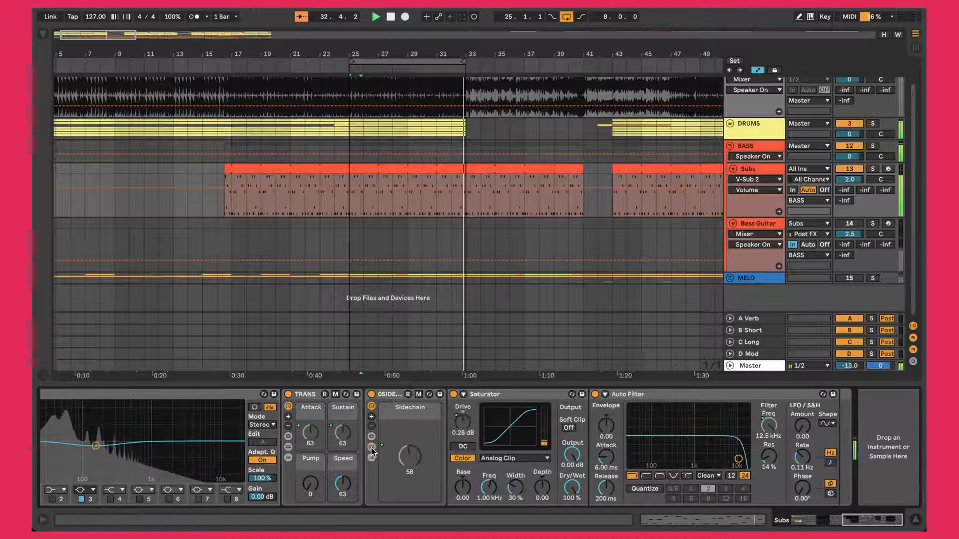
pyautogui.hscroll(-5, 372, 448)
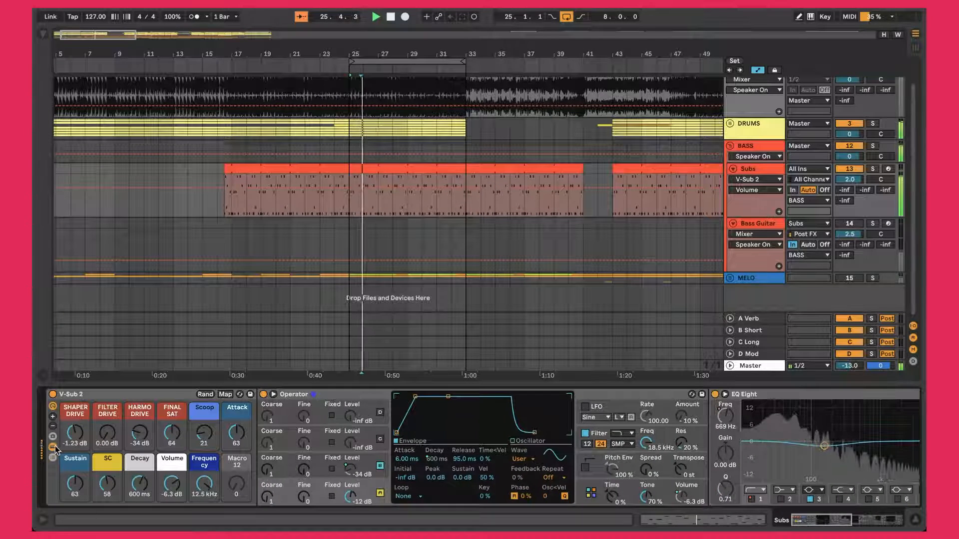
pyautogui.click(53, 446)
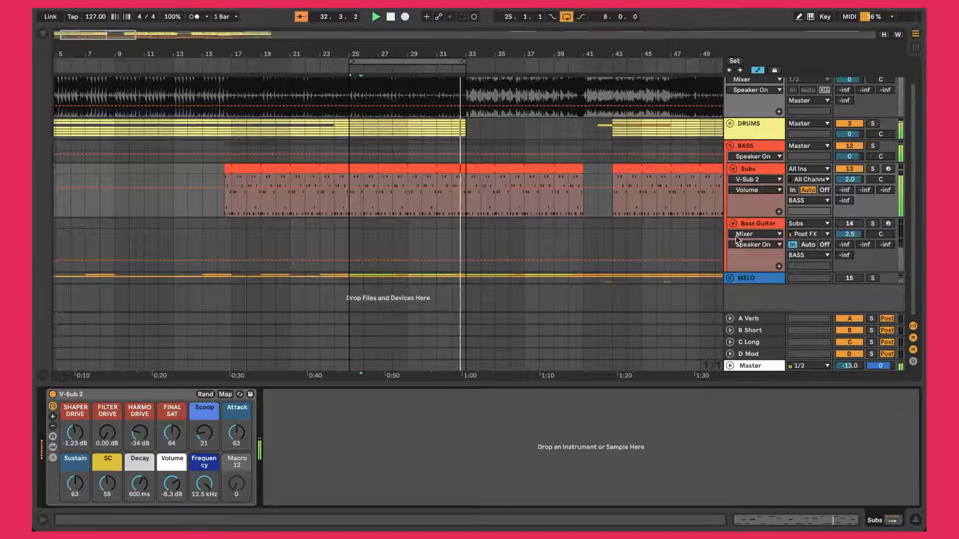
# Step: Activate the Bass Guitar track and solo it to hear it alone, then unsolo it
pyautogui.click(763, 228)
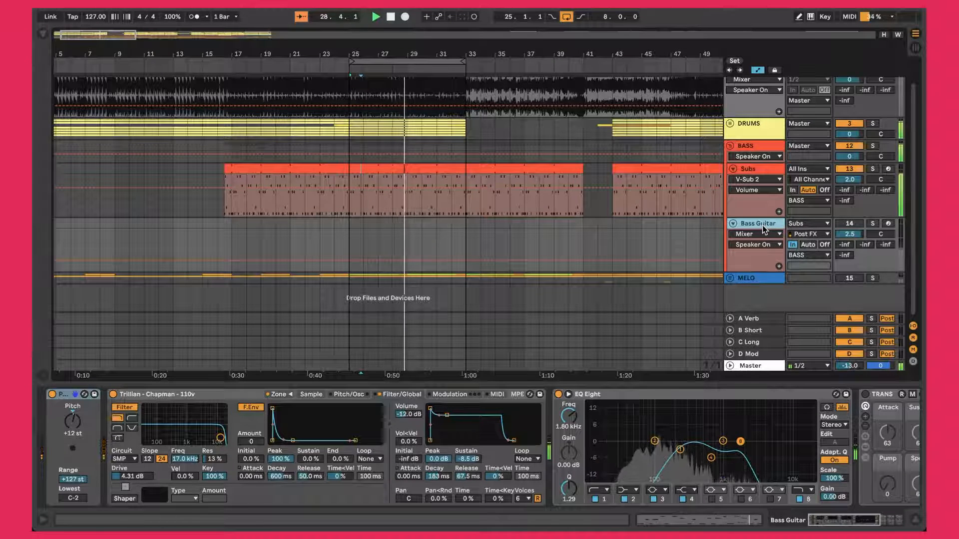
pyautogui.click(848, 224)
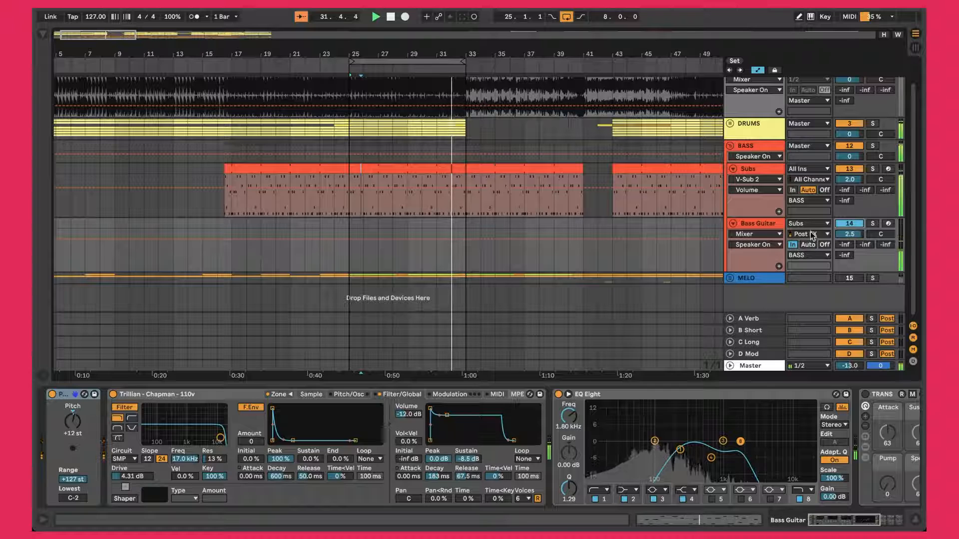
pyautogui.click(873, 225)
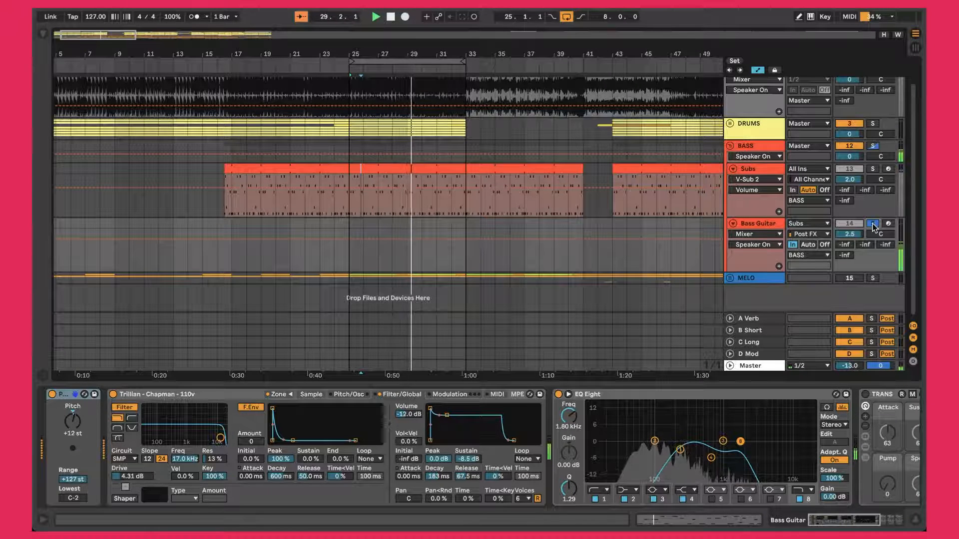
pyautogui.click(872, 224)
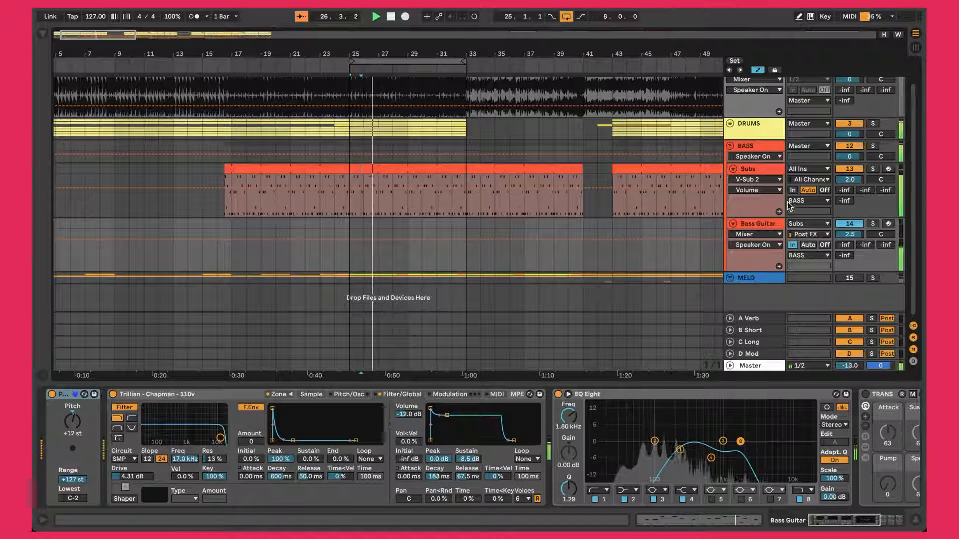
# Step: Choose Subs as the MIDI input source of the Bass Guitar track
pyautogui.click(764, 223)
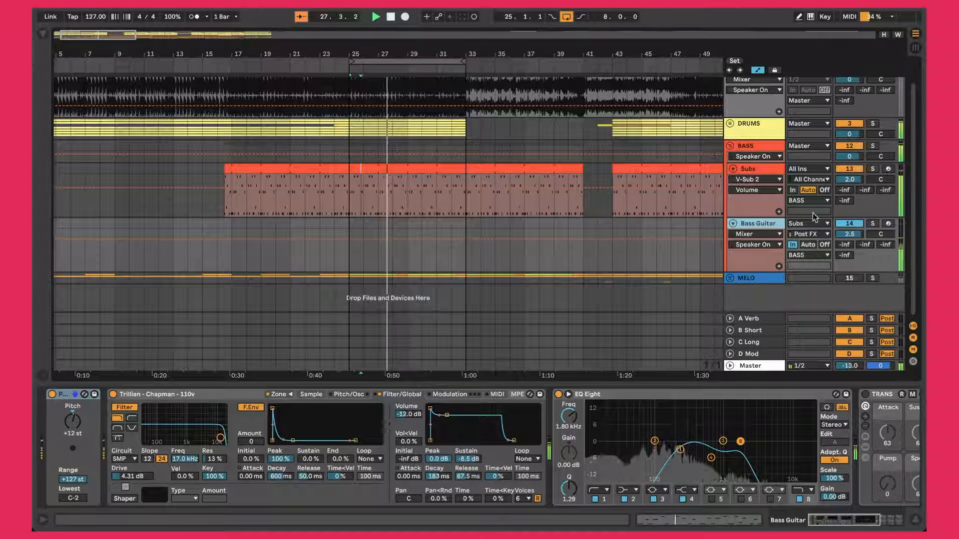
pyautogui.click(810, 223)
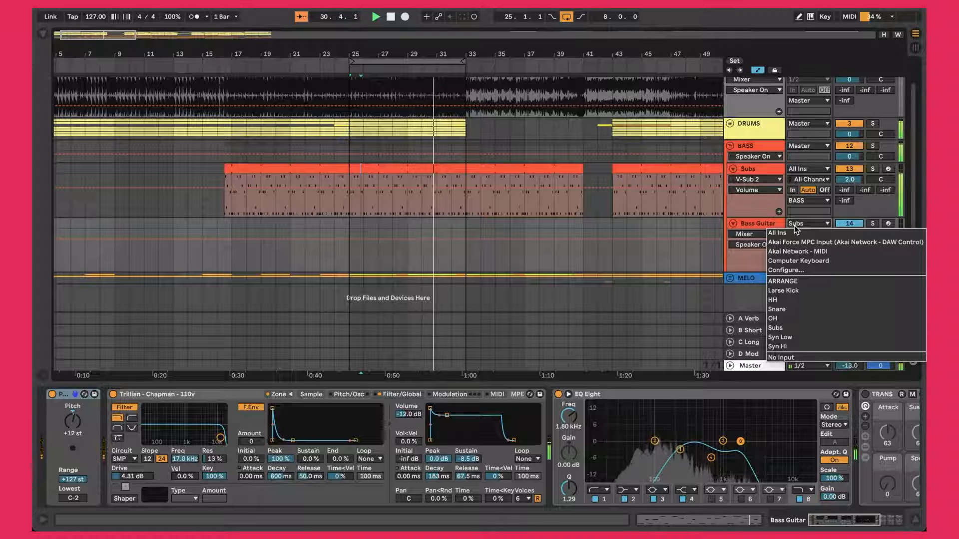
pyautogui.click(776, 329)
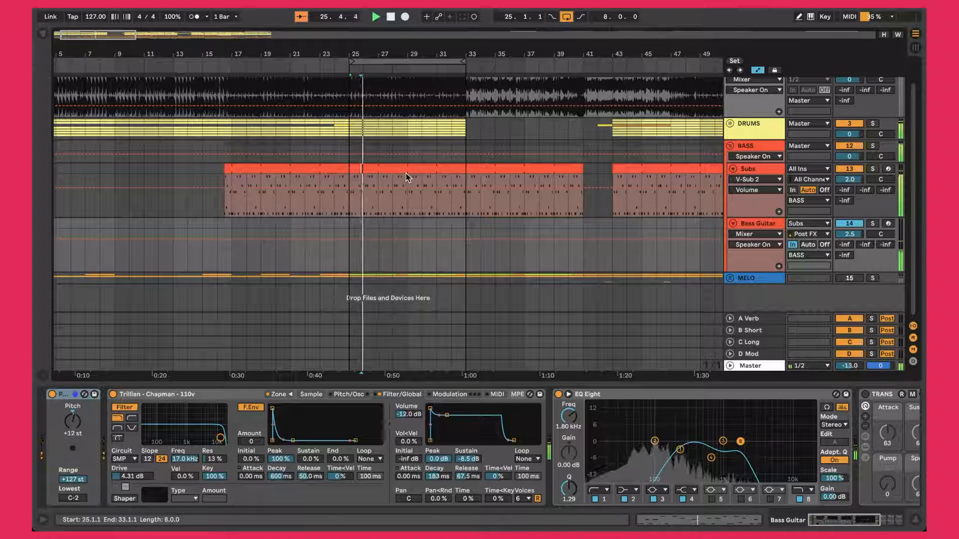
# Step: Compare the Bass Guitar lane across bars 17 to 43 with the Subs clip at bar 25, and return to the Bass Guitar devices
pyautogui.click(758, 225)
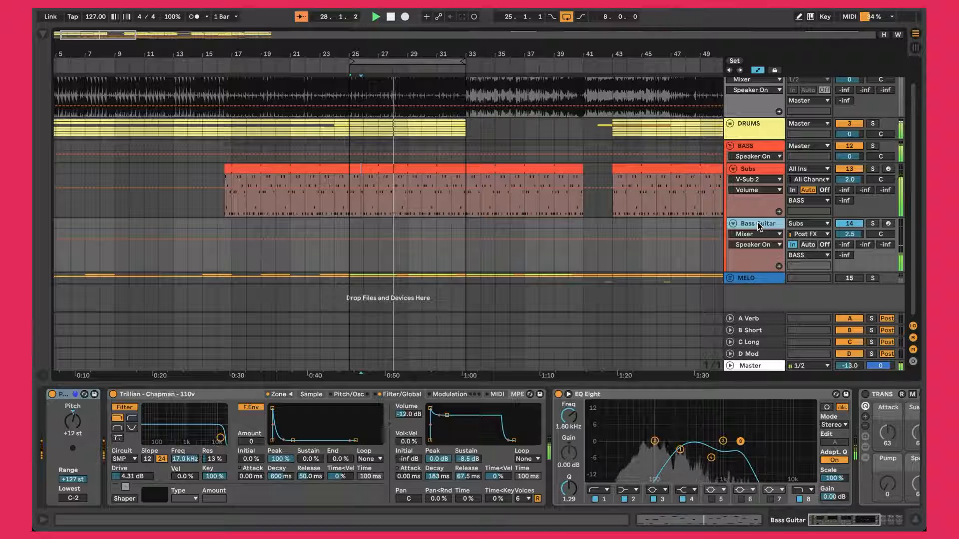
pyautogui.moveTo(231, 223); pyautogui.dragTo(608, 218)
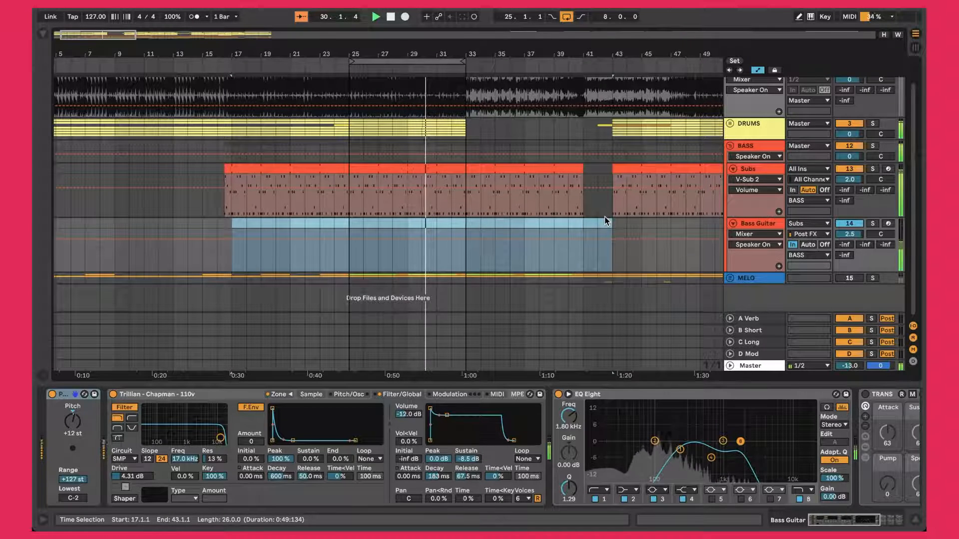
pyautogui.click(348, 223)
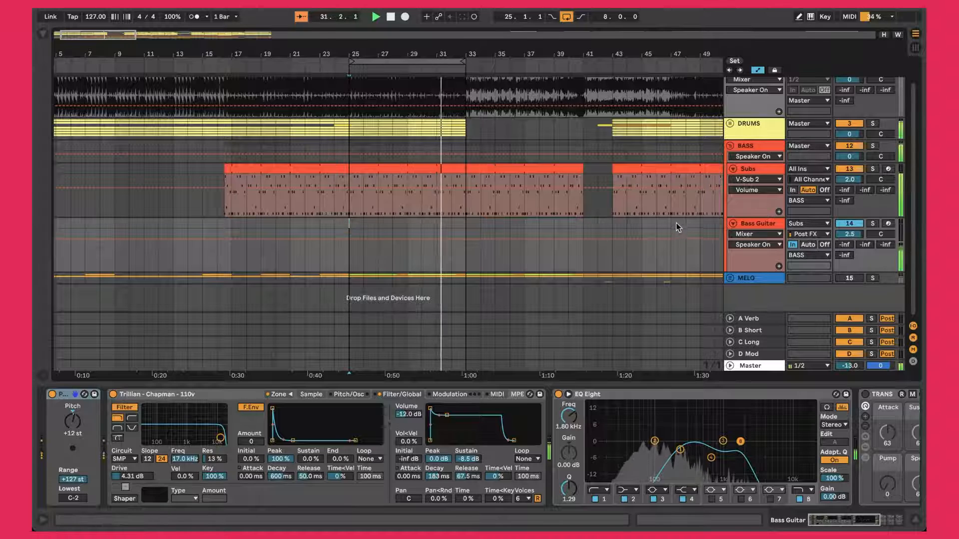
pyautogui.click(405, 168)
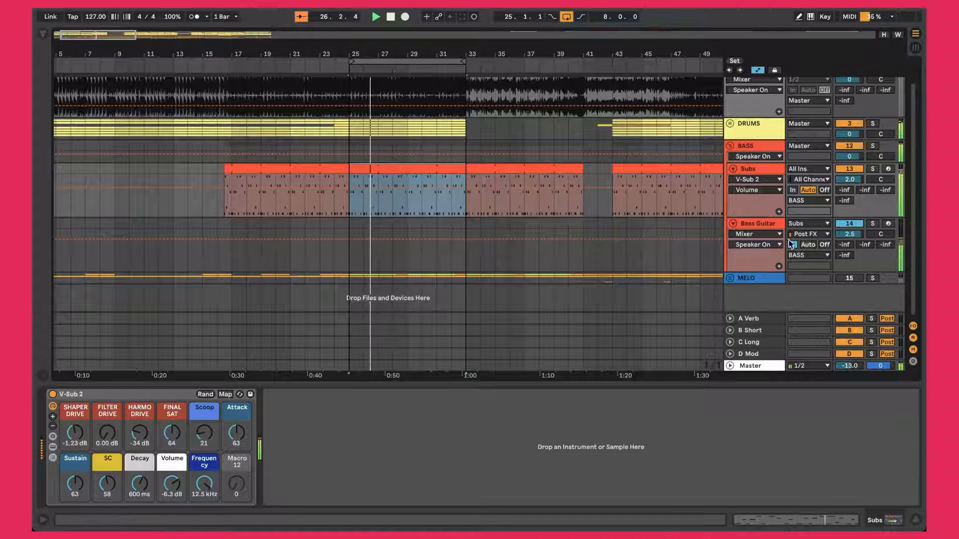
pyautogui.click(770, 227)
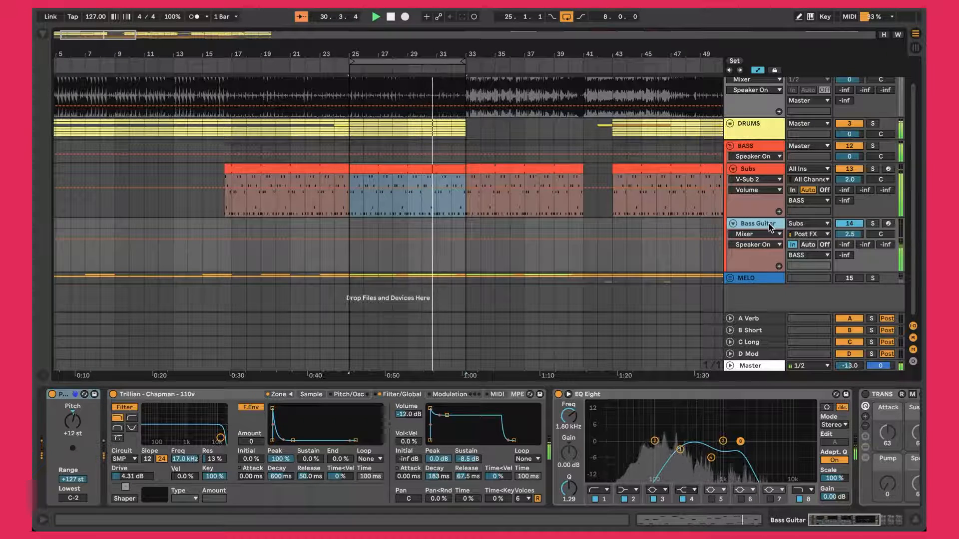
pyautogui.doubleClick(769, 228)
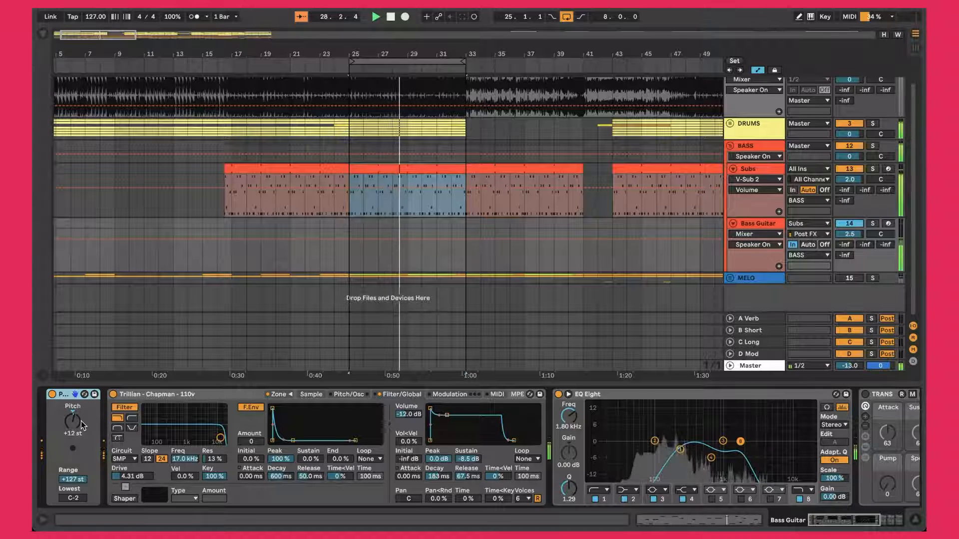
# Step: Reset the Bass Guitar's Pitch device to 0 st to hear the difference, and undo the reset
pyautogui.doubleClick(77, 421)
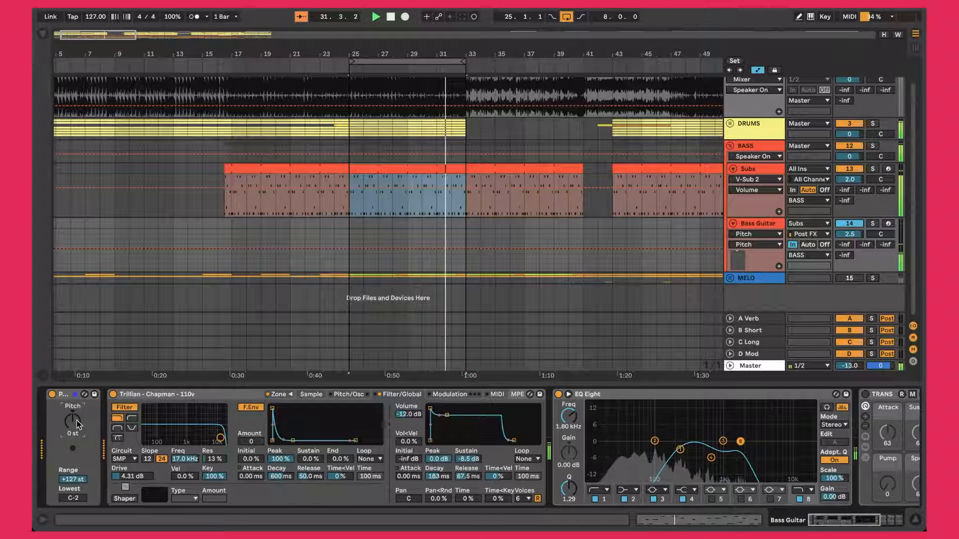
pyautogui.press('super+z')
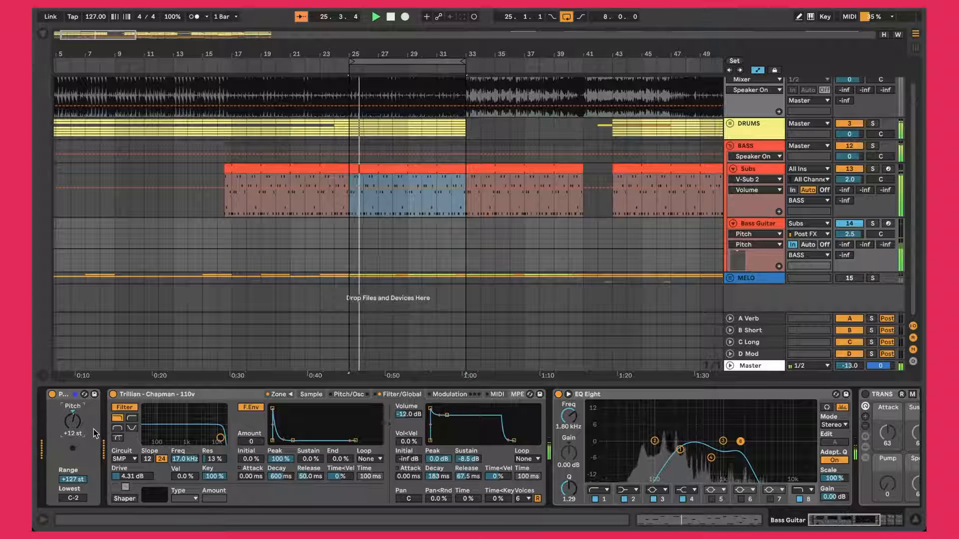
# Step: In the Trillian - Chapman sampler, set the volume envelope's decay to 222 ms and sustain to -7.7 dB, keeping the SMP filter circuit
pyautogui.click(211, 394)
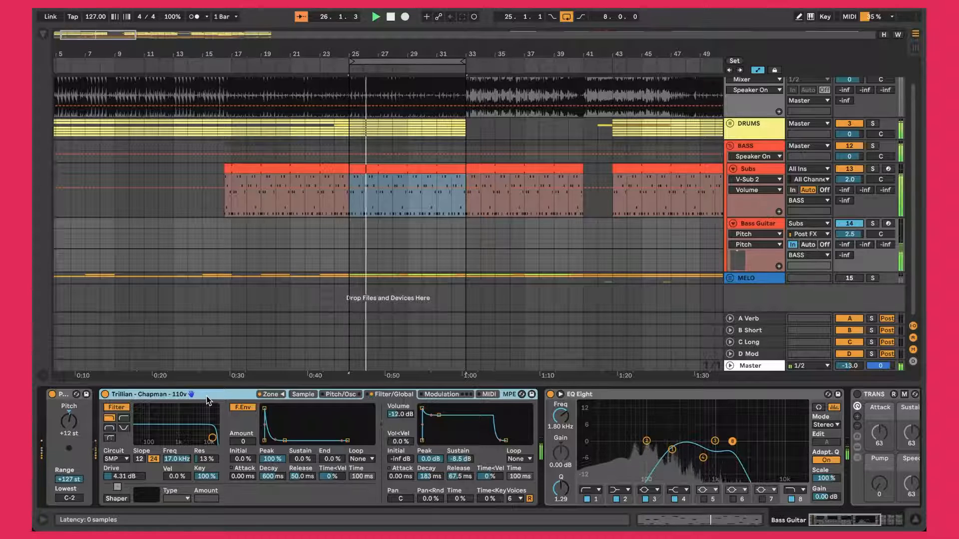
pyautogui.moveTo(439, 415); pyautogui.dragTo(439, 416)
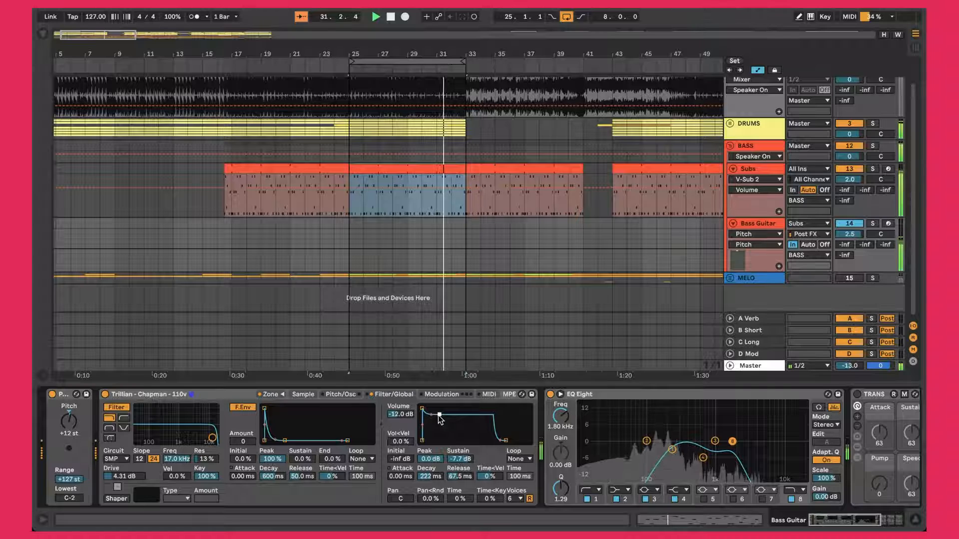
pyautogui.click(117, 459)
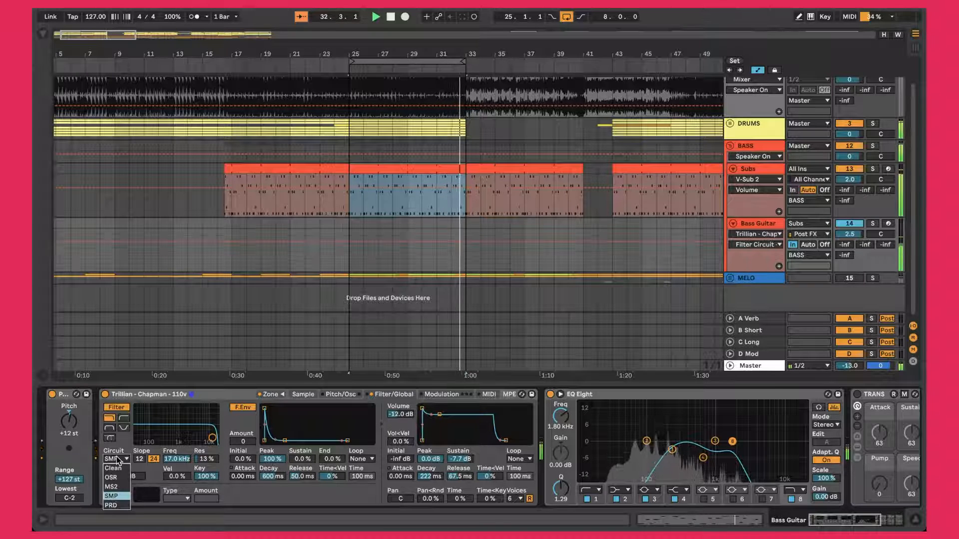
pyautogui.click(118, 496)
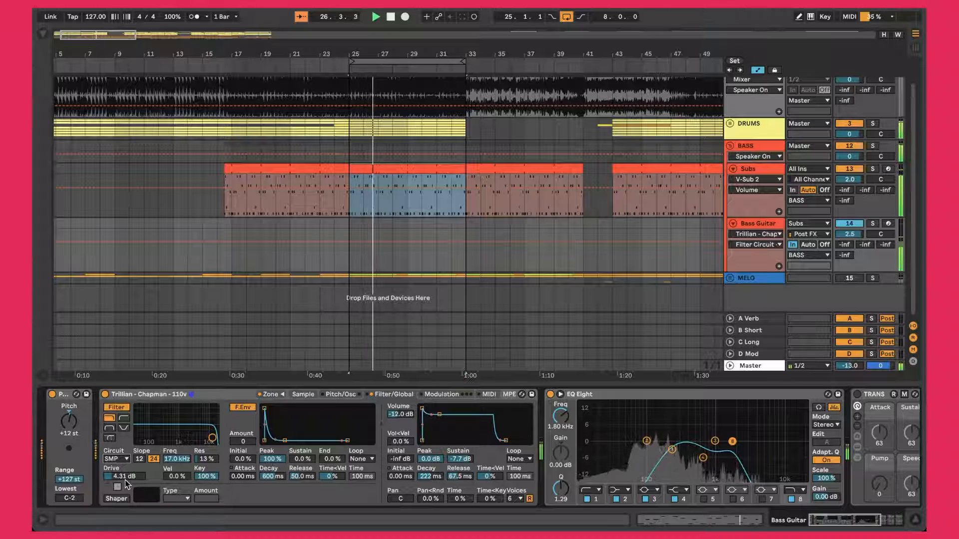
# Step: Select the low-cut band of the Bass Guitar's EQ Eight to inspect its settings
pyautogui.hscroll(5, 125, 480)
pyautogui.hscroll(3, 125, 481)
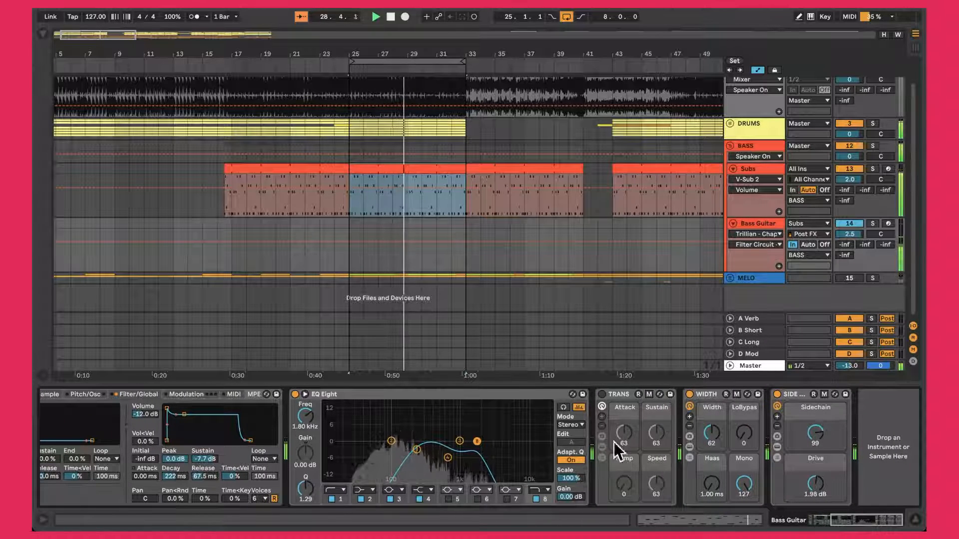
pyautogui.click(395, 459)
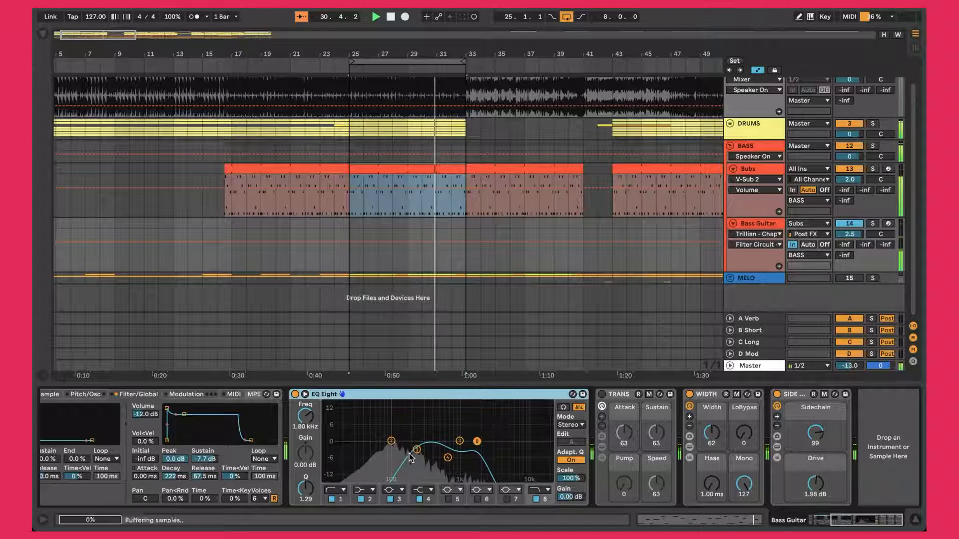
pyautogui.click(384, 453)
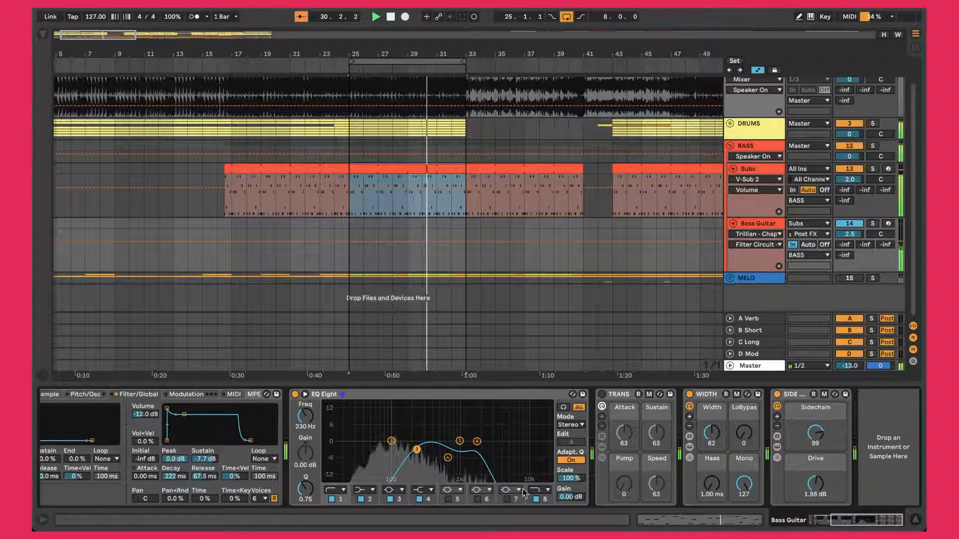
# Step: Inspect the high-cut band, the 1000 Hz band and the 667 Hz dip in the Bass Guitar's EQ Eight
pyautogui.click(545, 497)
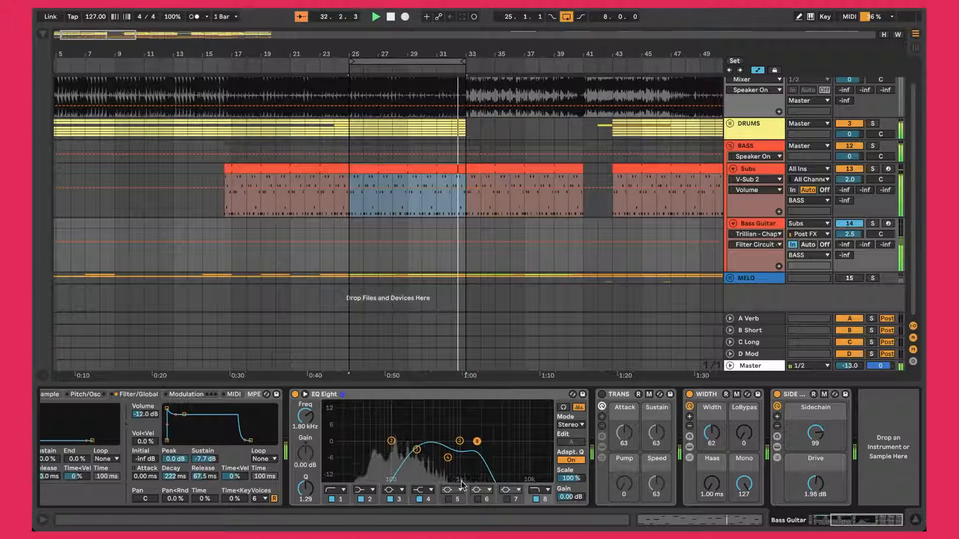
pyautogui.click(459, 441)
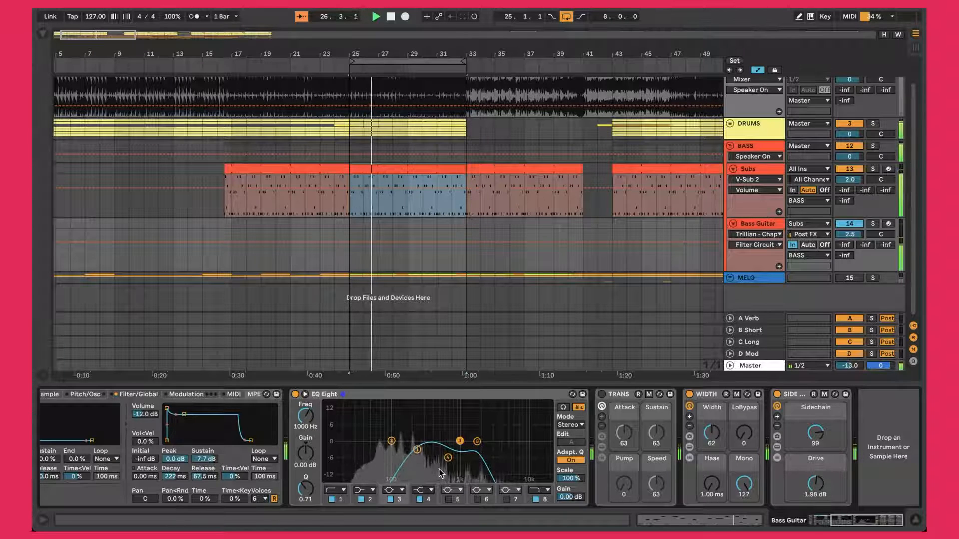
pyautogui.click(448, 457)
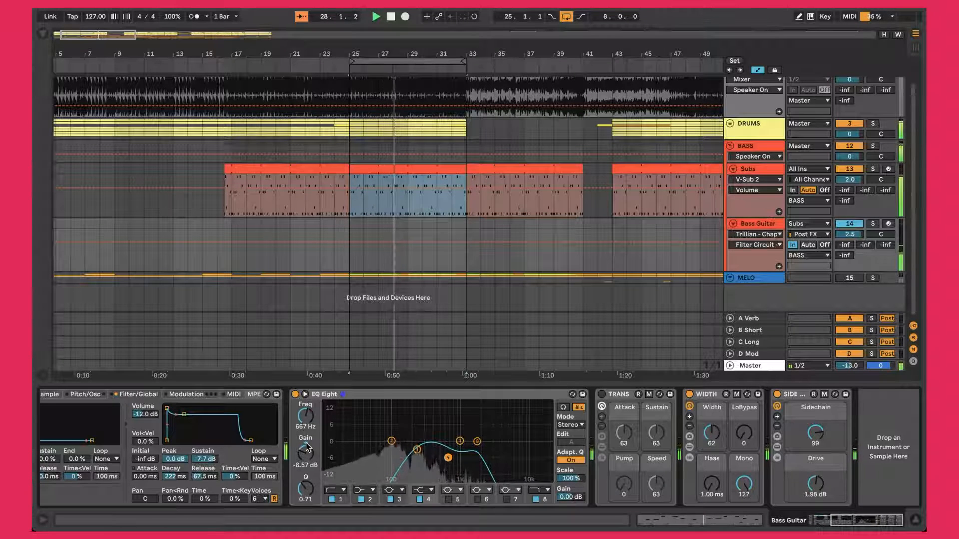
# Step: Inspect the Wider plug-in and Mono macro in the Bass Guitar's WIDTH rack, plus the Drive macro in the SIDE + SAT rack
pyautogui.click(704, 395)
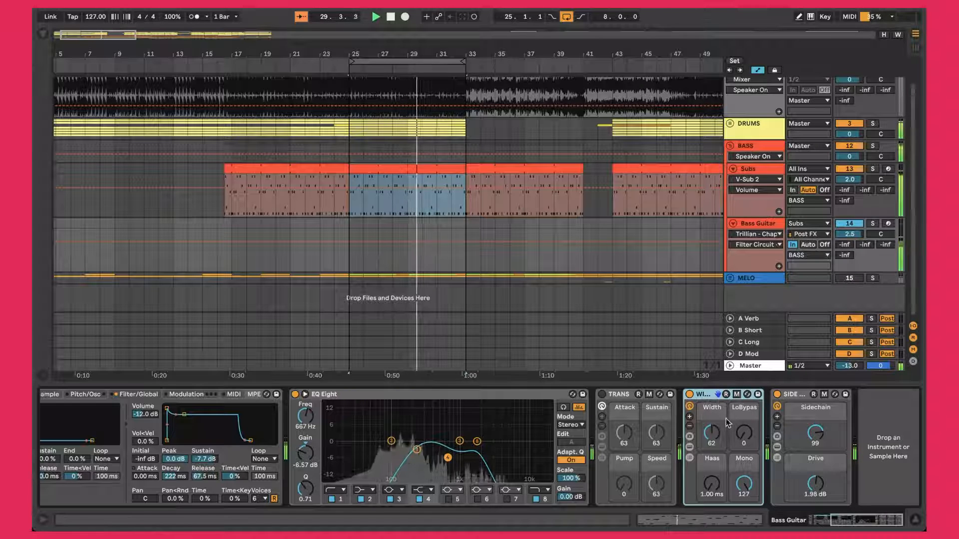
pyautogui.click(689, 447)
pyautogui.click(669, 395)
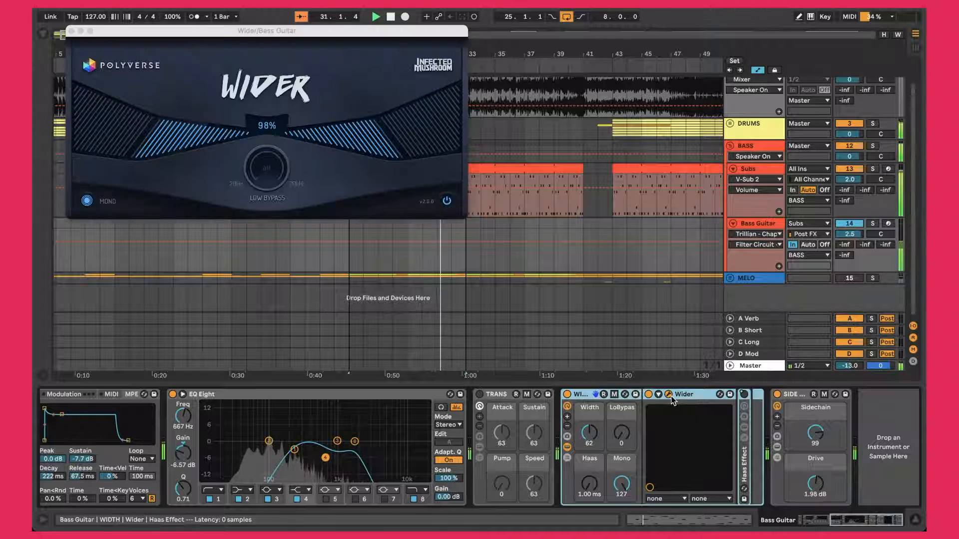
pyautogui.click(72, 31)
pyautogui.click(568, 448)
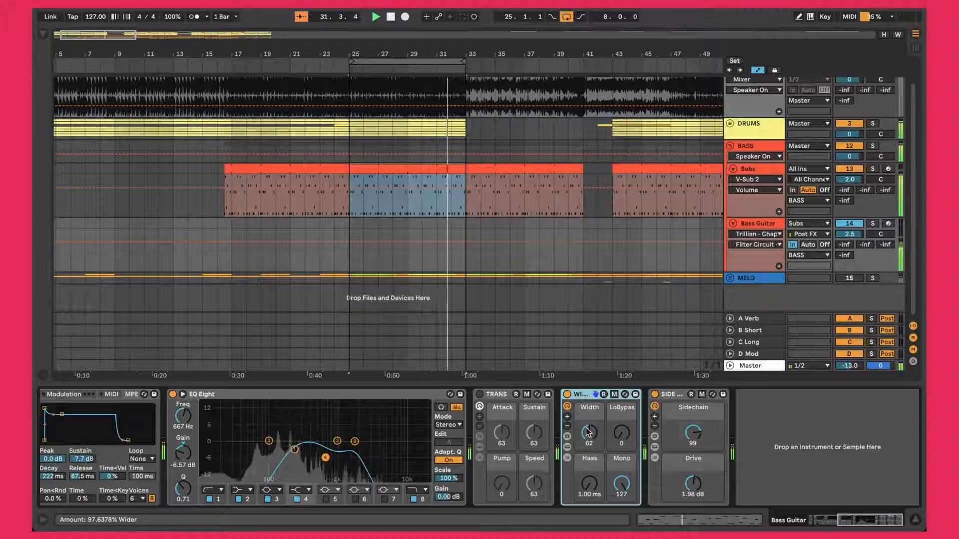
pyautogui.click(627, 490)
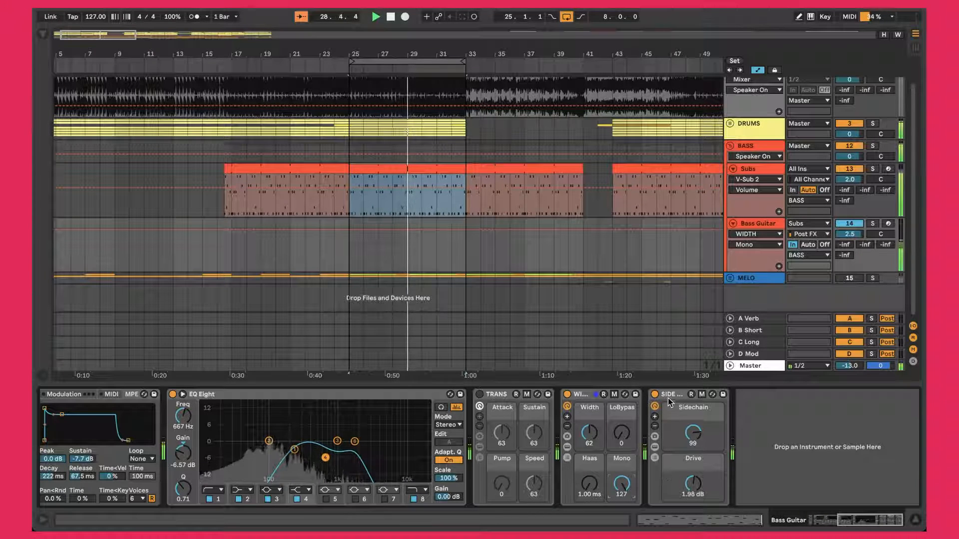
pyautogui.click(676, 408)
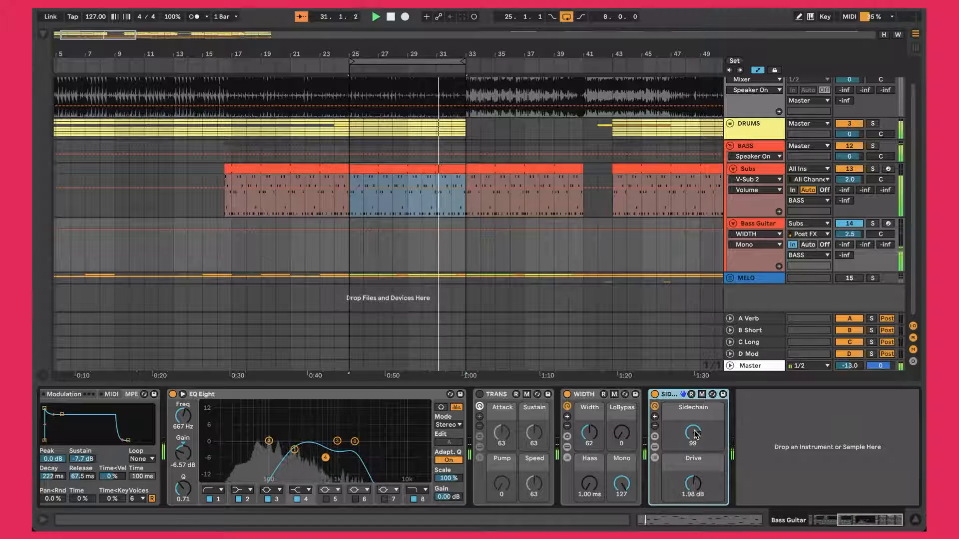
pyautogui.click(693, 488)
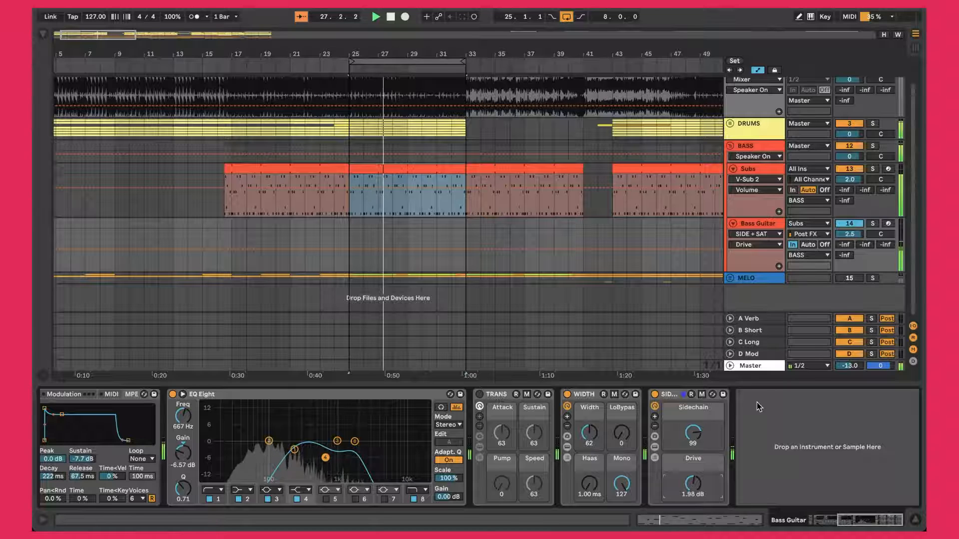
# Step: Silence the Subs and Bass Guitar tracks briefly to compare the sound without them, and bring both back
pyautogui.click(776, 226)
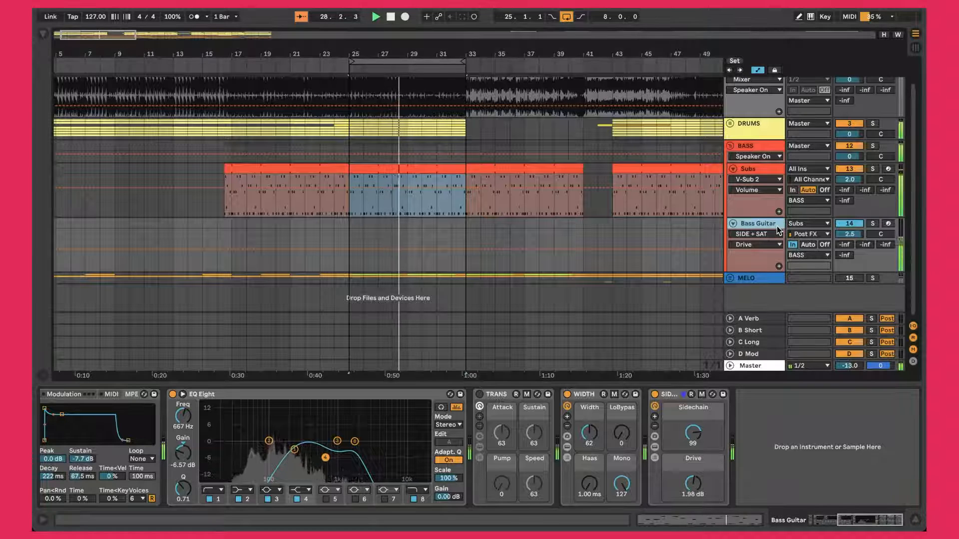
pyautogui.press('s')
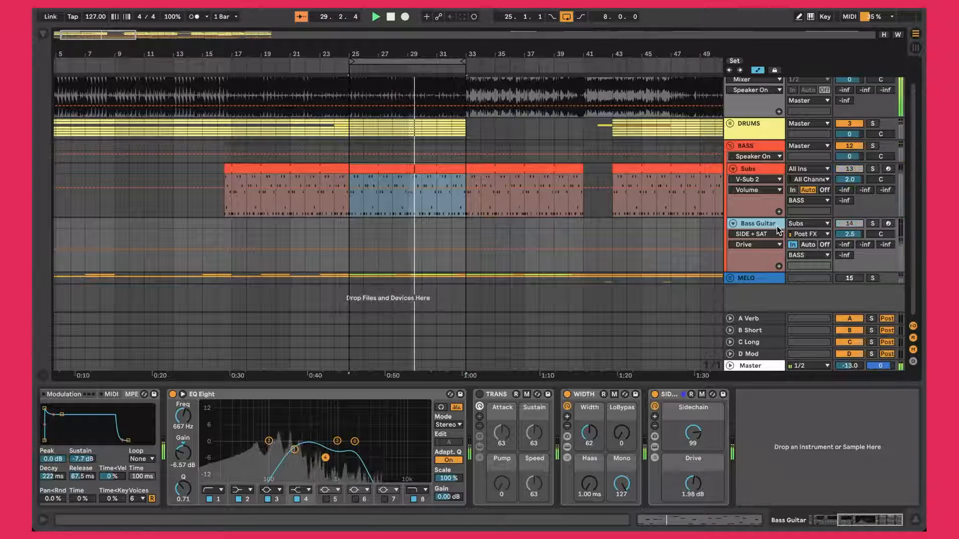
pyautogui.press('0')
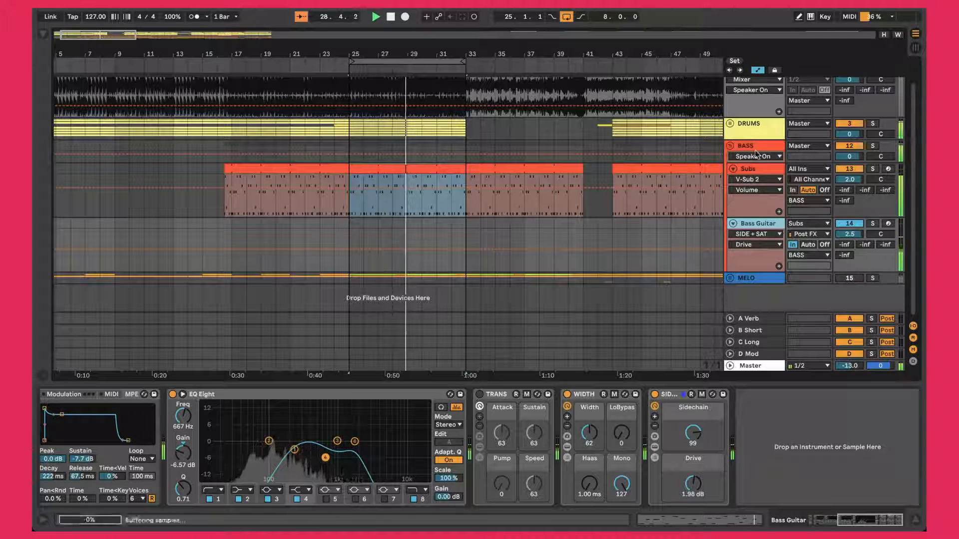
# Step: Compare the device chains of the Subs and Bass Guitar tracks, ending on the Bass Guitar
pyautogui.click(755, 170)
pyautogui.click(762, 222)
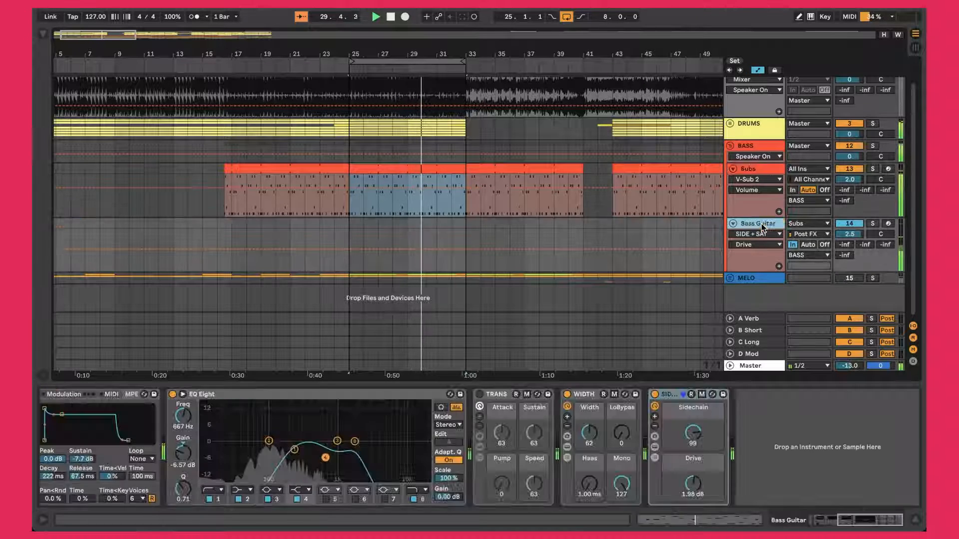
pyautogui.click(758, 171)
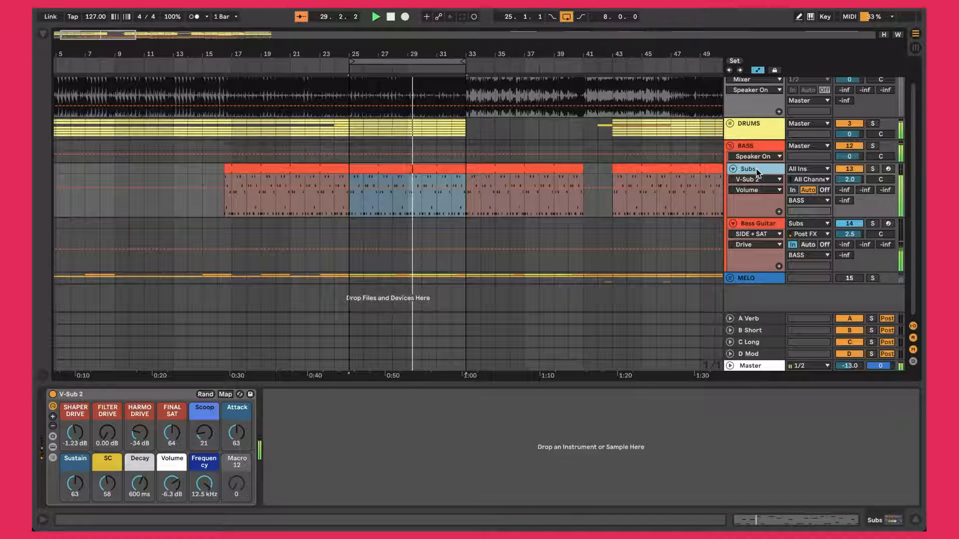
pyautogui.click(764, 223)
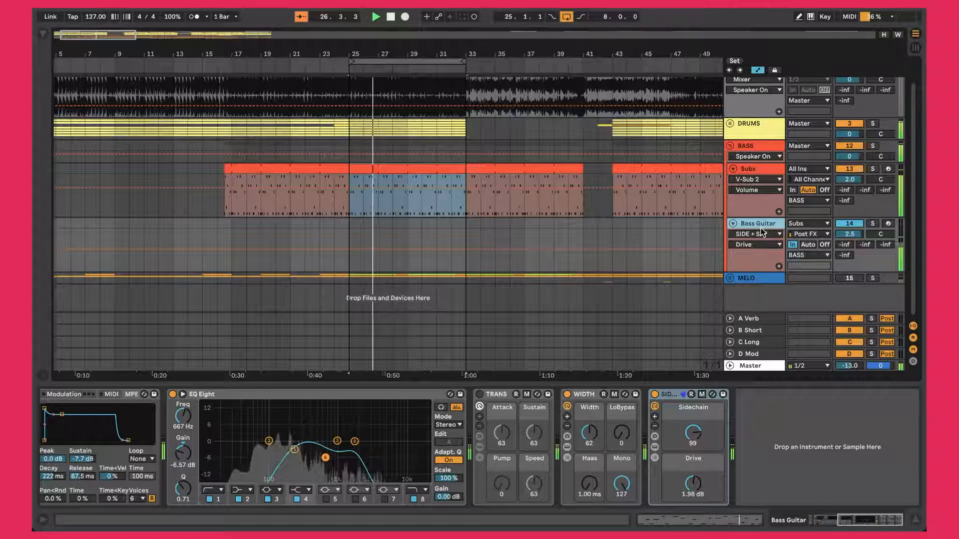
# Step: Review the BASS group's Punch and Parallel compressor, Saturator and final KClip3, viewing the KClip3 interface and closing it
pyautogui.click(766, 145)
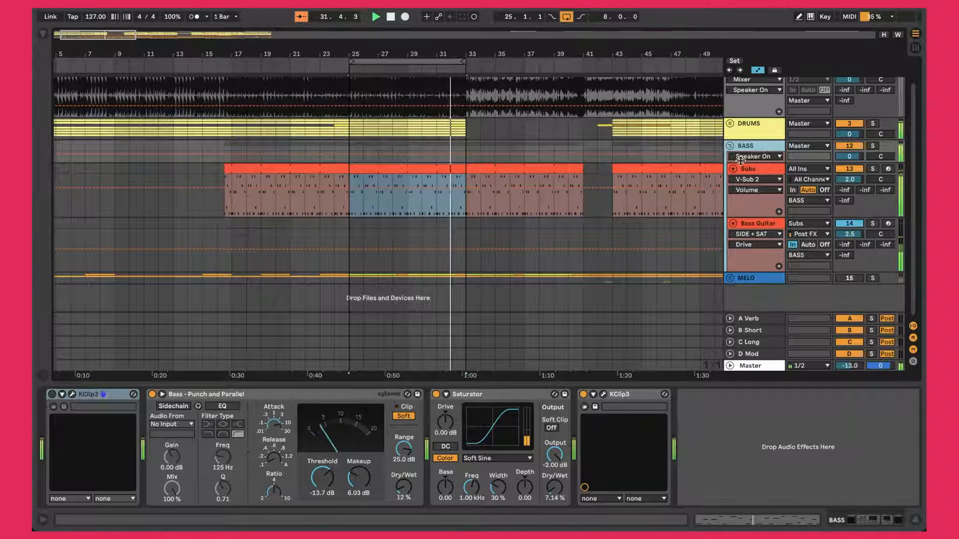
pyautogui.click(288, 397)
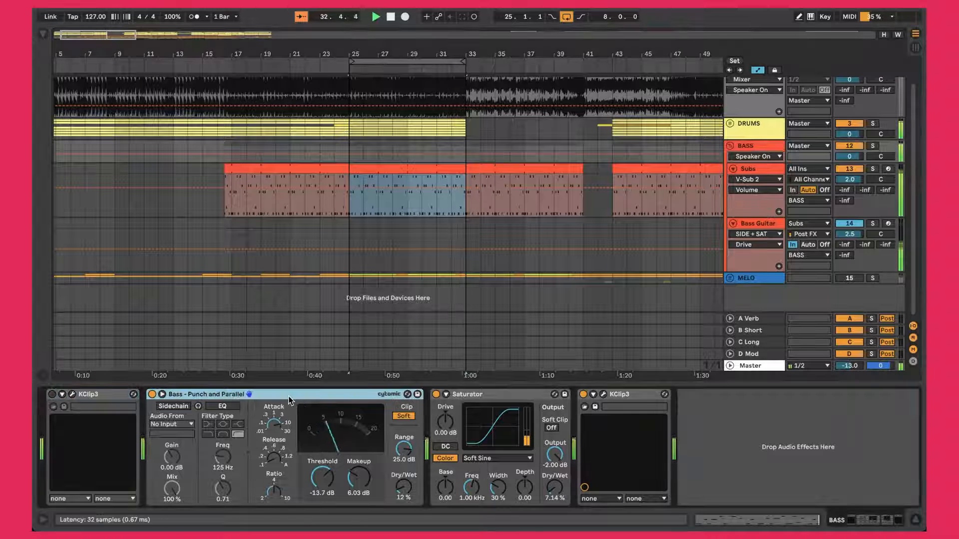
pyautogui.click(501, 400)
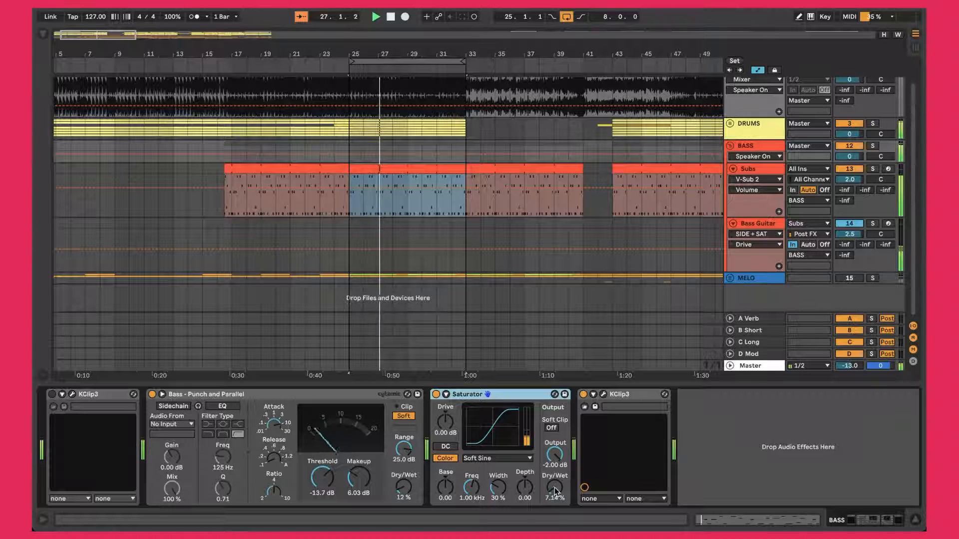
pyautogui.click(603, 394)
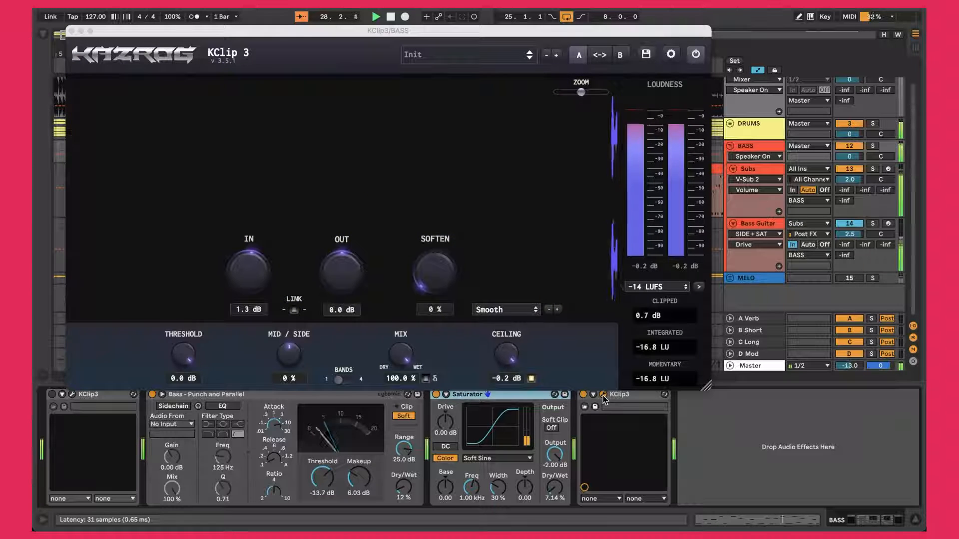
pyautogui.click(72, 32)
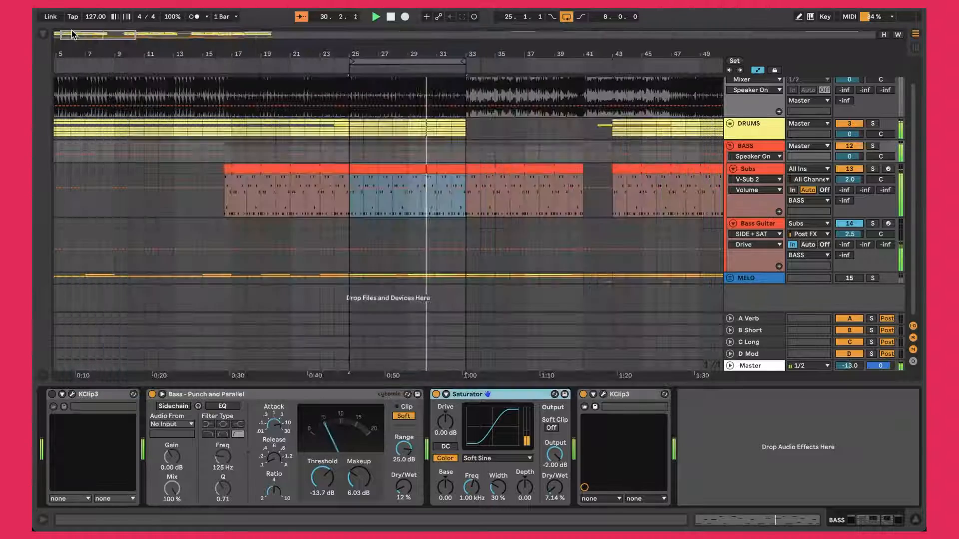